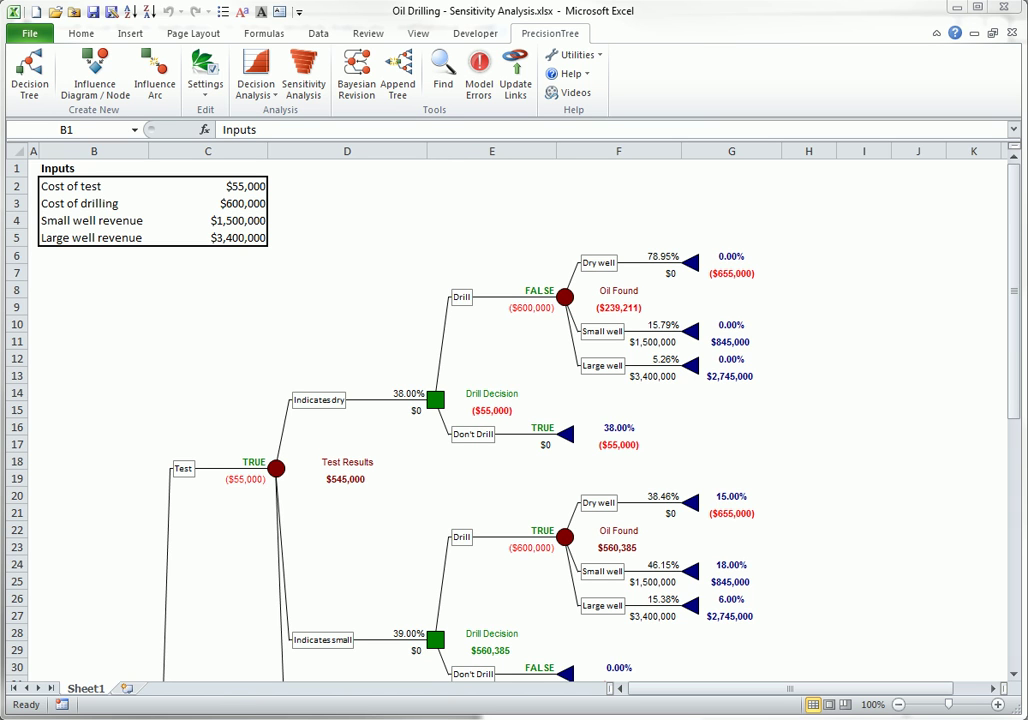
# Step: Open Sensitivity Analysis set to One-Way Sensitivity with the Entire Model as starting node
pyautogui.moveTo(1017, 390); pyautogui.dragTo(992, 435)
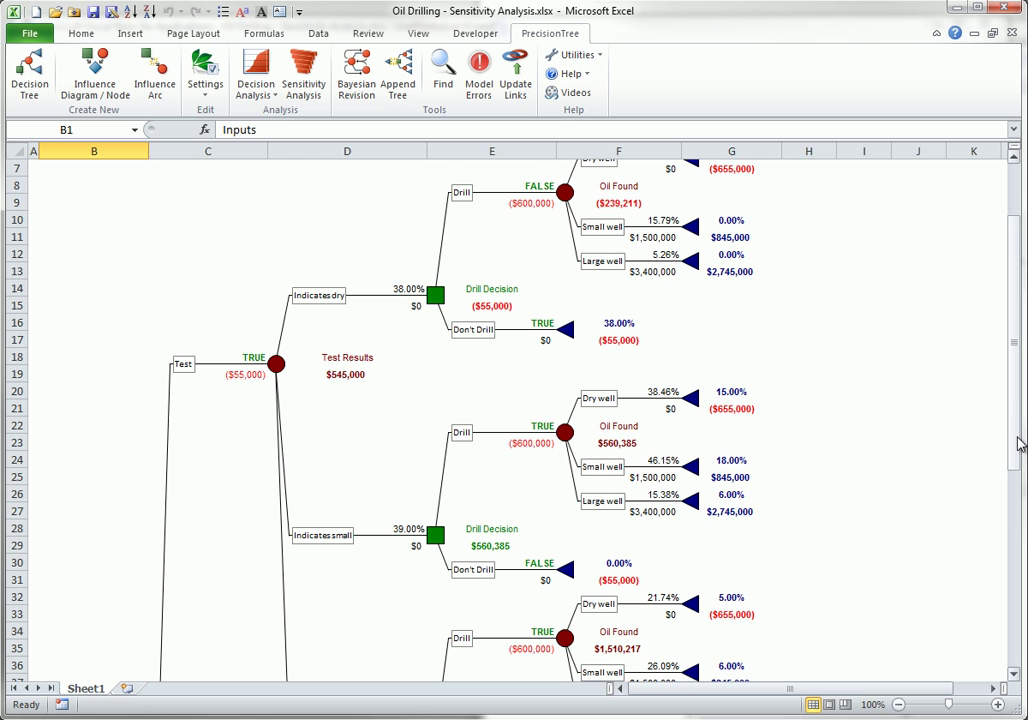
pyautogui.moveTo(1020, 443); pyautogui.dragTo(993, 344)
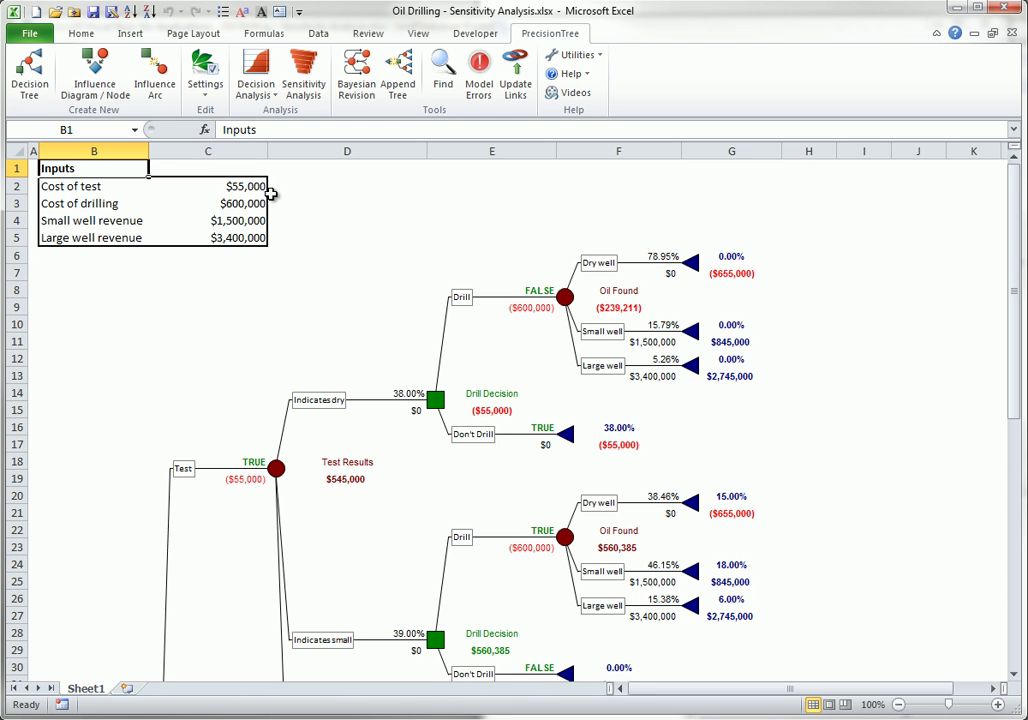
pyautogui.click(297, 67)
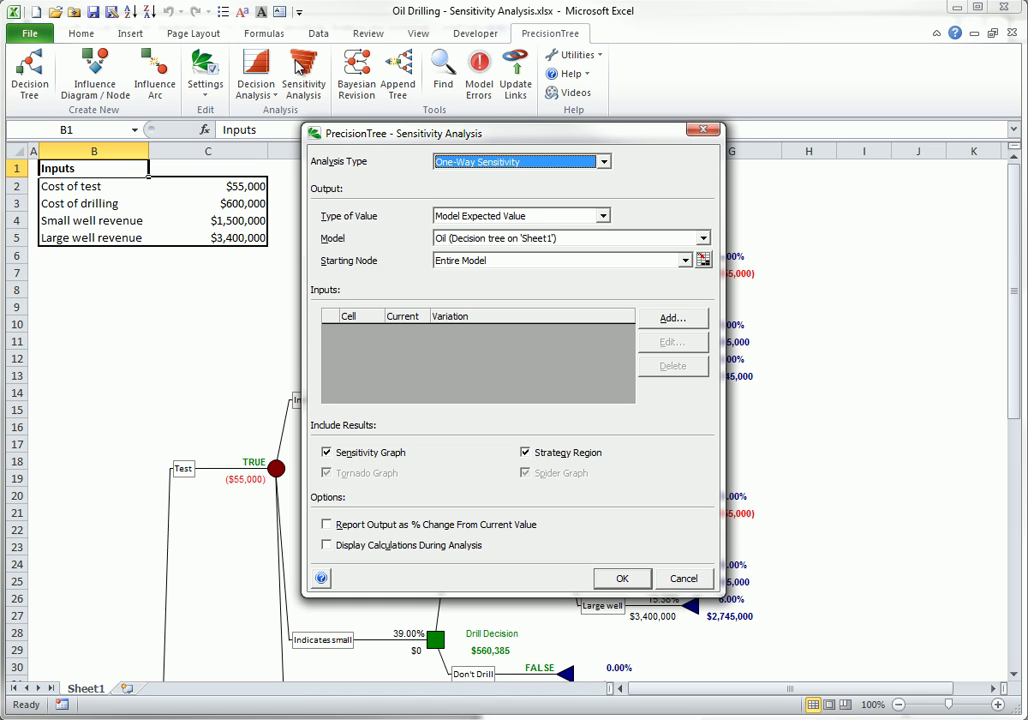
pyautogui.click(603, 162)
pyautogui.click(600, 165)
pyautogui.click(686, 261)
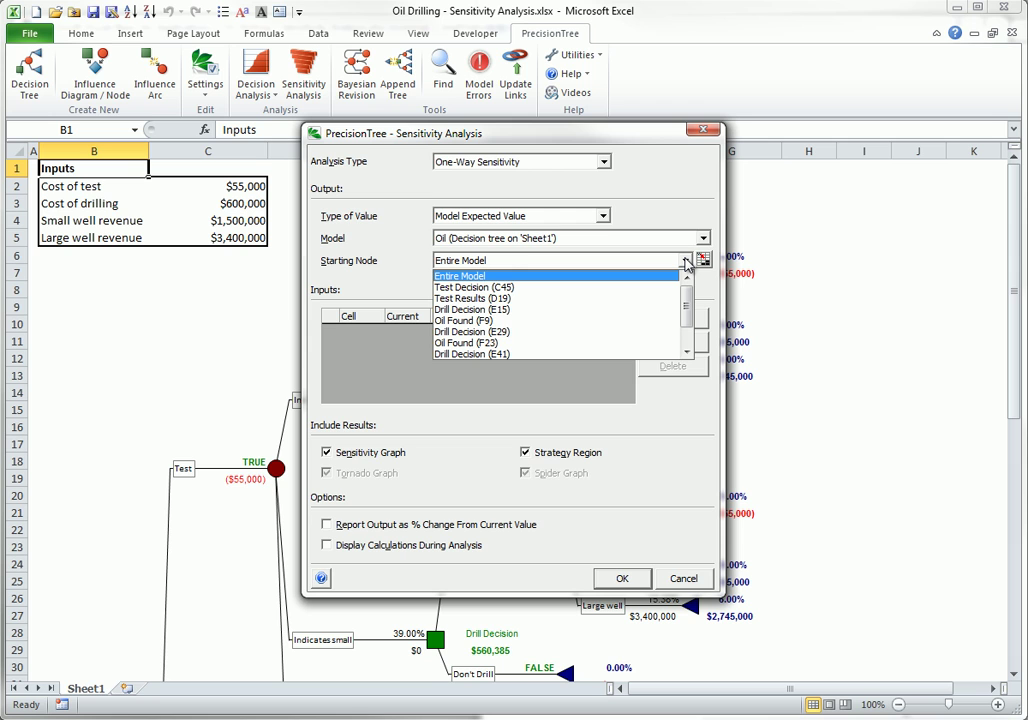
pyautogui.click(686, 263)
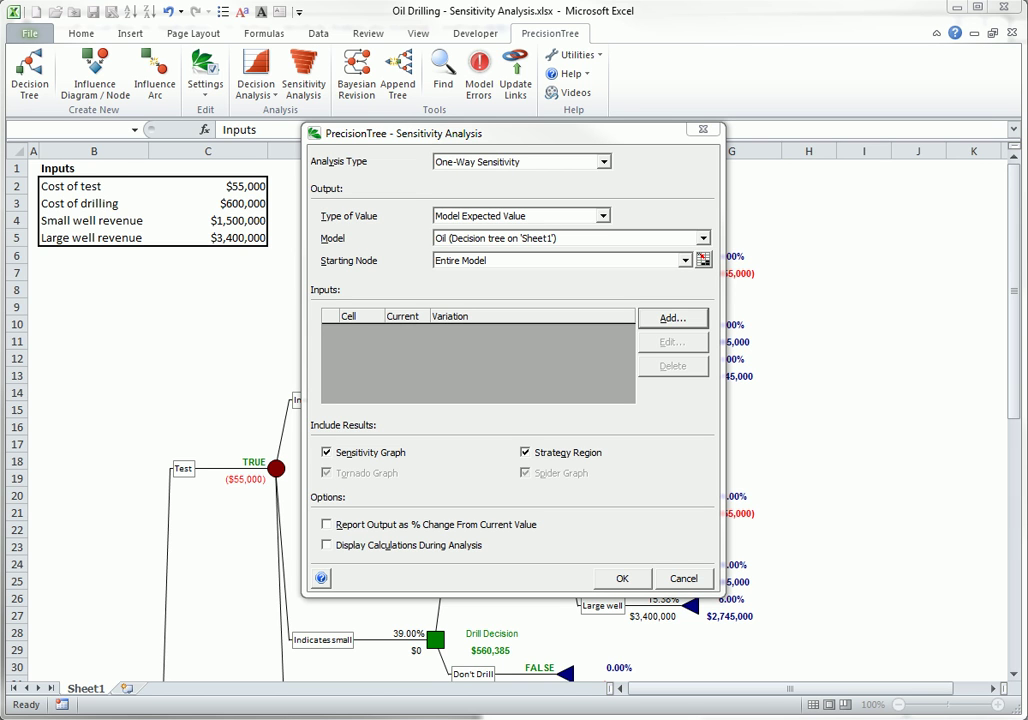
# Step: Add Cost of test (C2) as an input varied by percent change, -25% to 25%, 11 steps
pyautogui.click(667, 316)
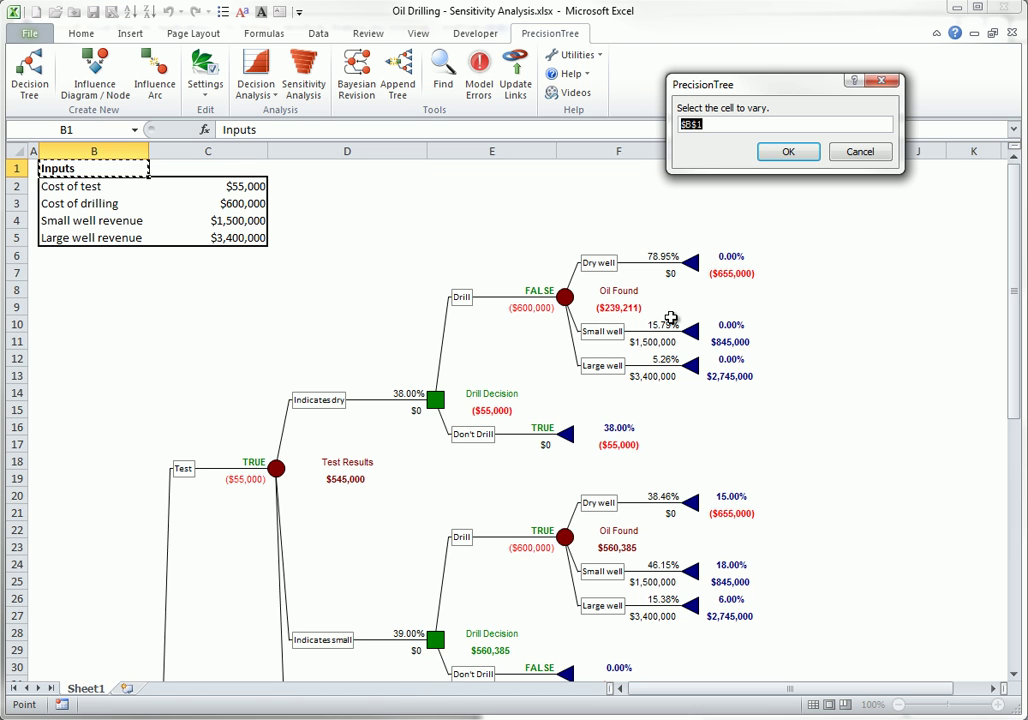
pyautogui.click(210, 186)
pyautogui.click(788, 152)
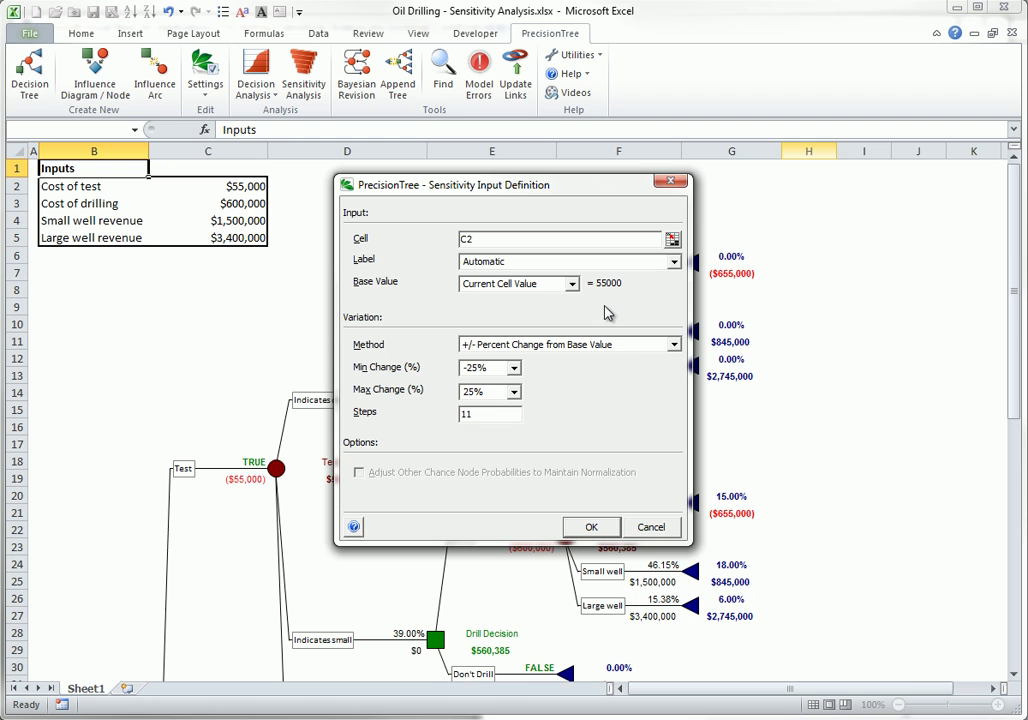
pyautogui.click(674, 345)
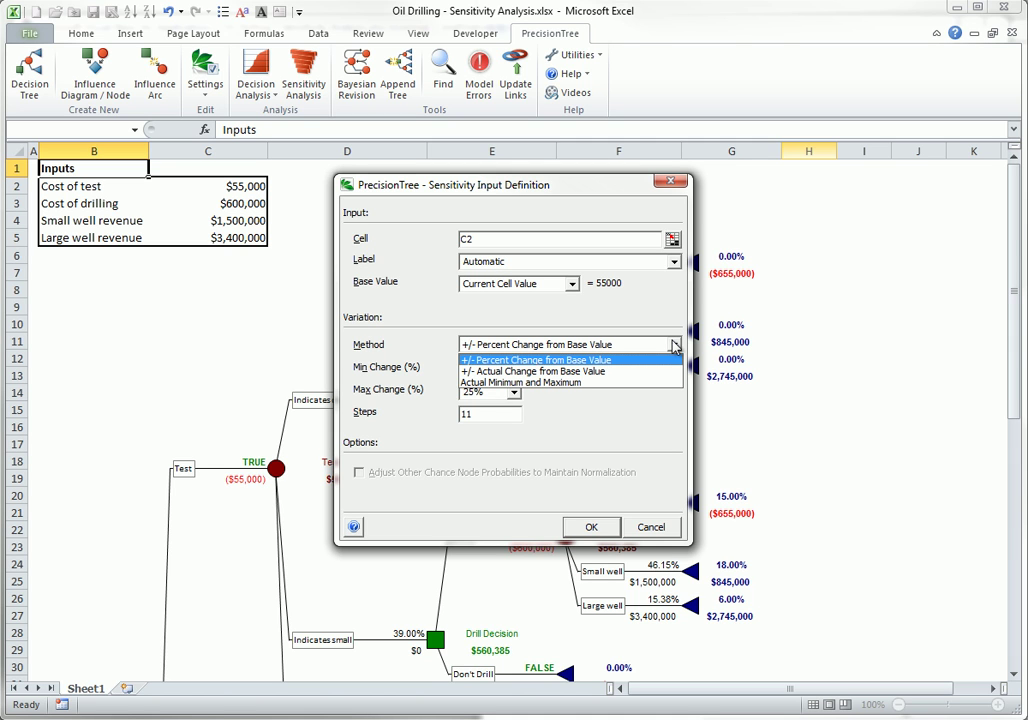
pyautogui.click(675, 346)
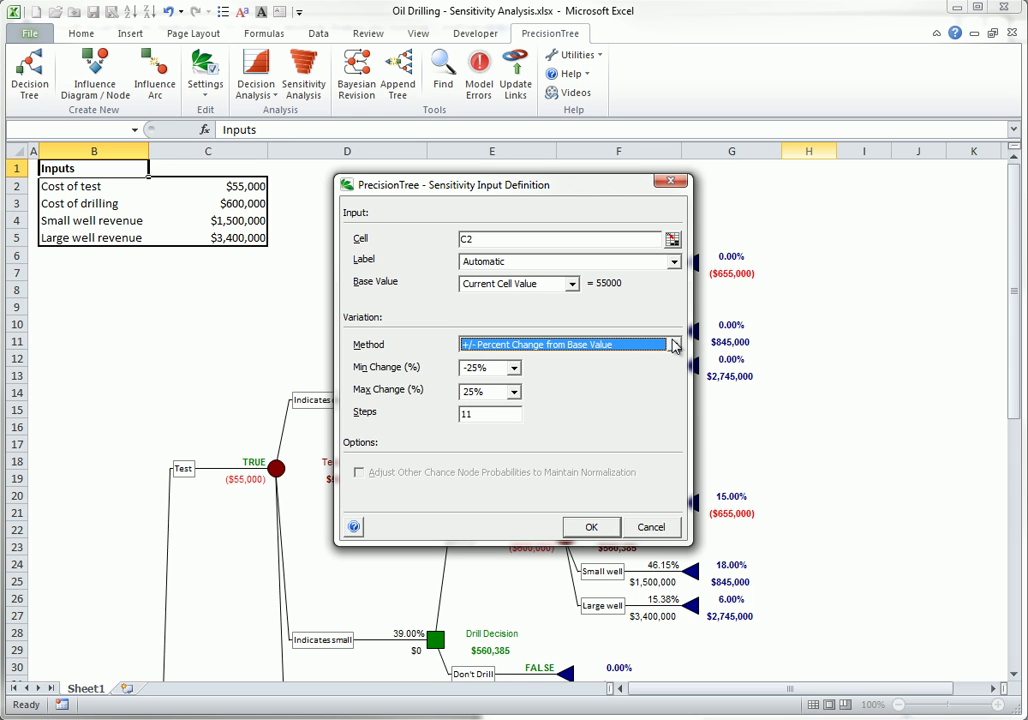
pyautogui.click(591, 527)
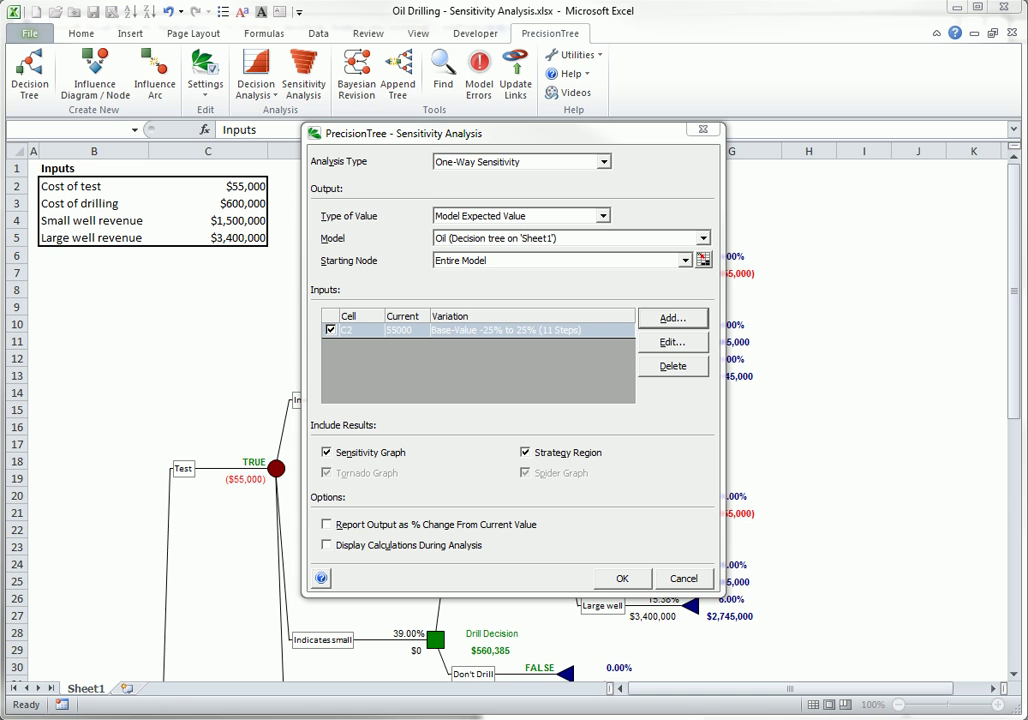
# Step: Add C3 (cost of drilling), C4 (small well revenue) and C5 (large well revenue) as inputs
pyautogui.click(663, 320)
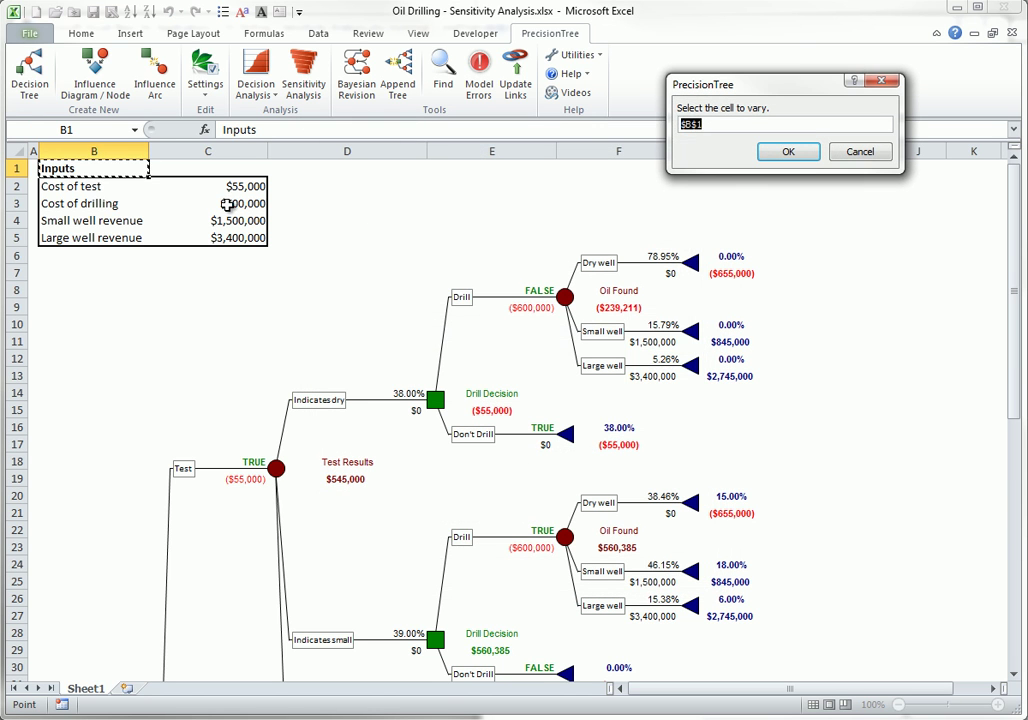
pyautogui.click(227, 203)
pyautogui.click(789, 151)
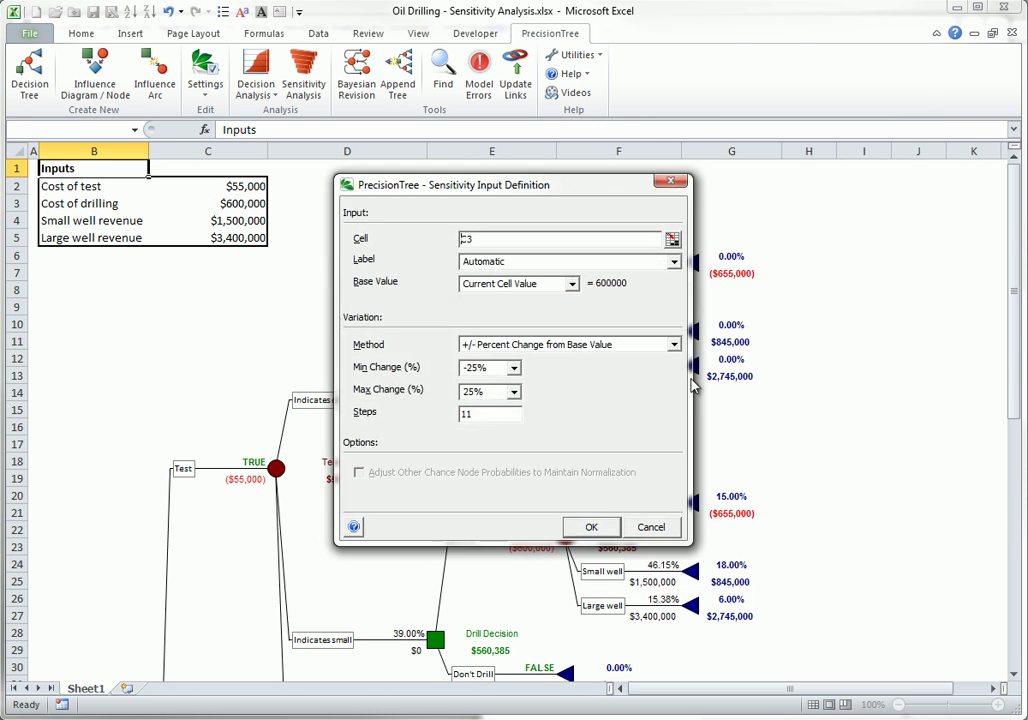
pyautogui.click(590, 527)
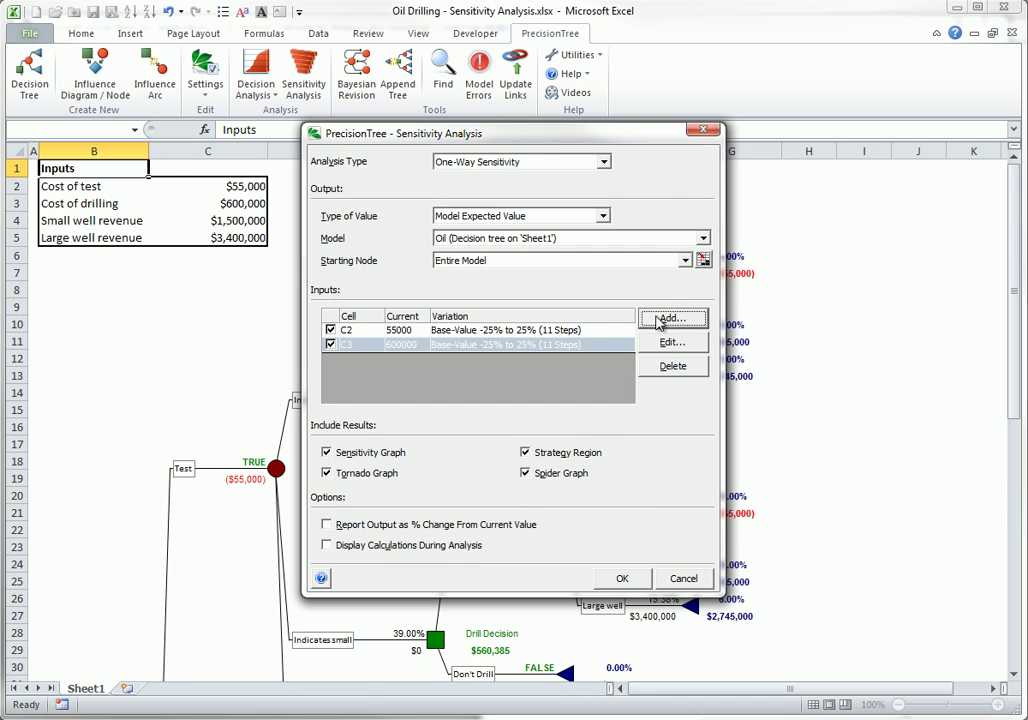
pyautogui.click(668, 320)
pyautogui.click(240, 221)
pyautogui.click(789, 151)
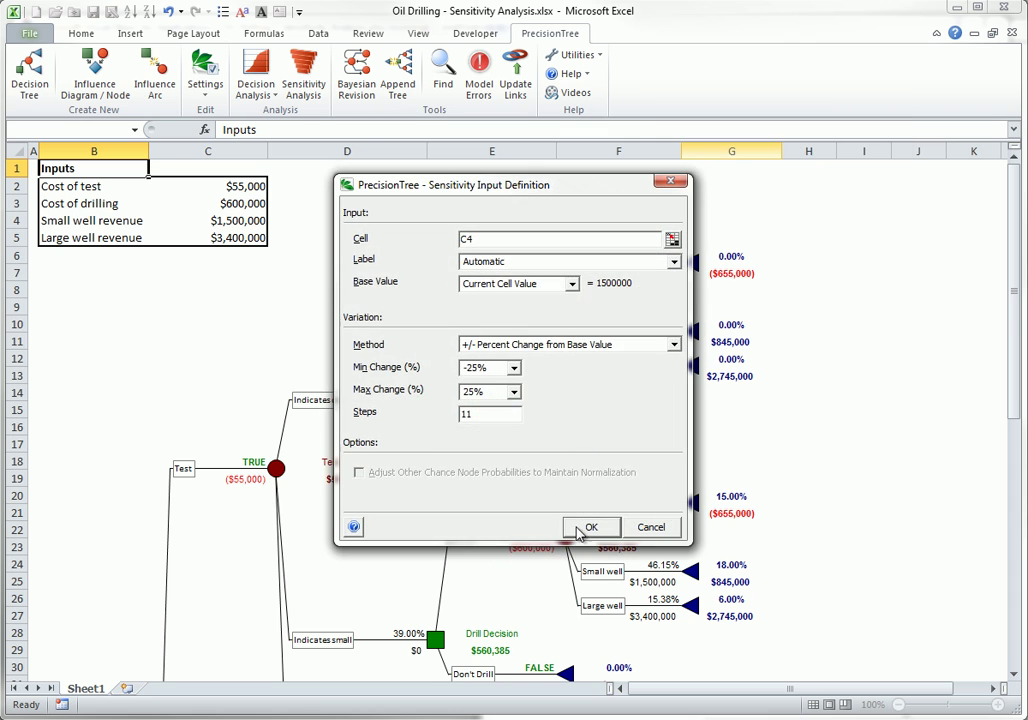
pyautogui.click(590, 527)
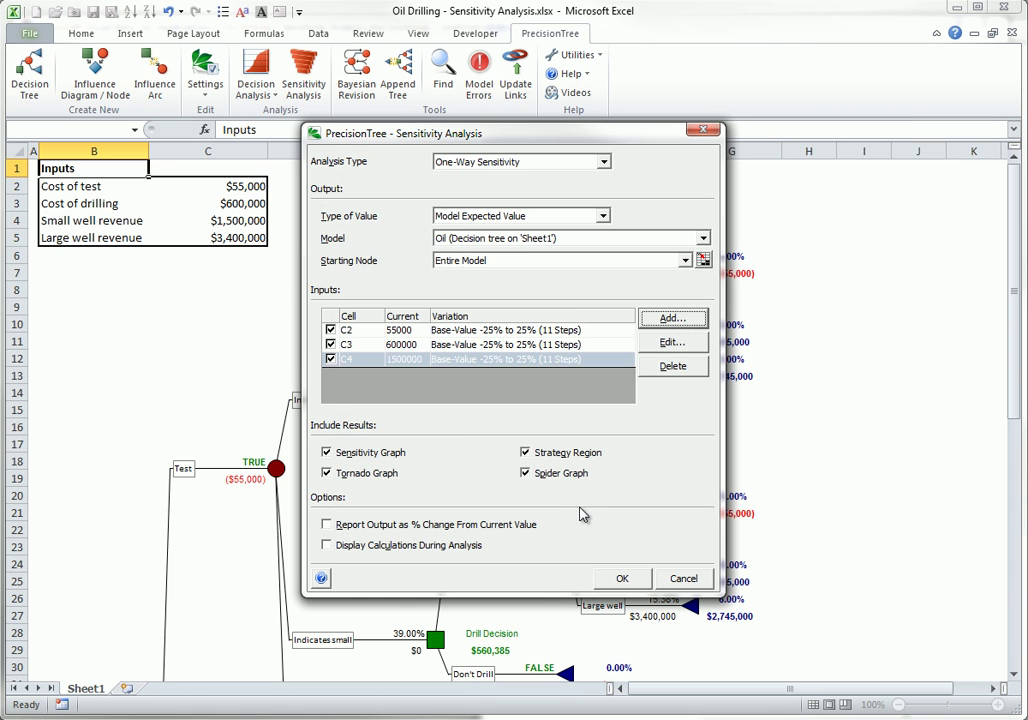
pyautogui.click(672, 322)
pyautogui.click(229, 237)
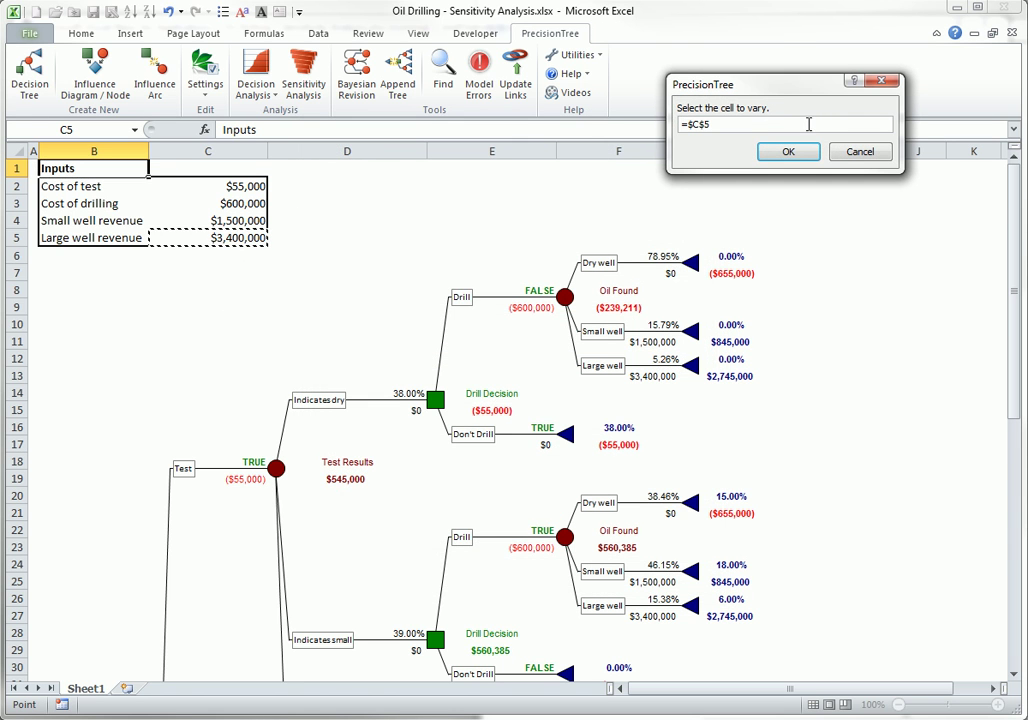
pyautogui.click(788, 152)
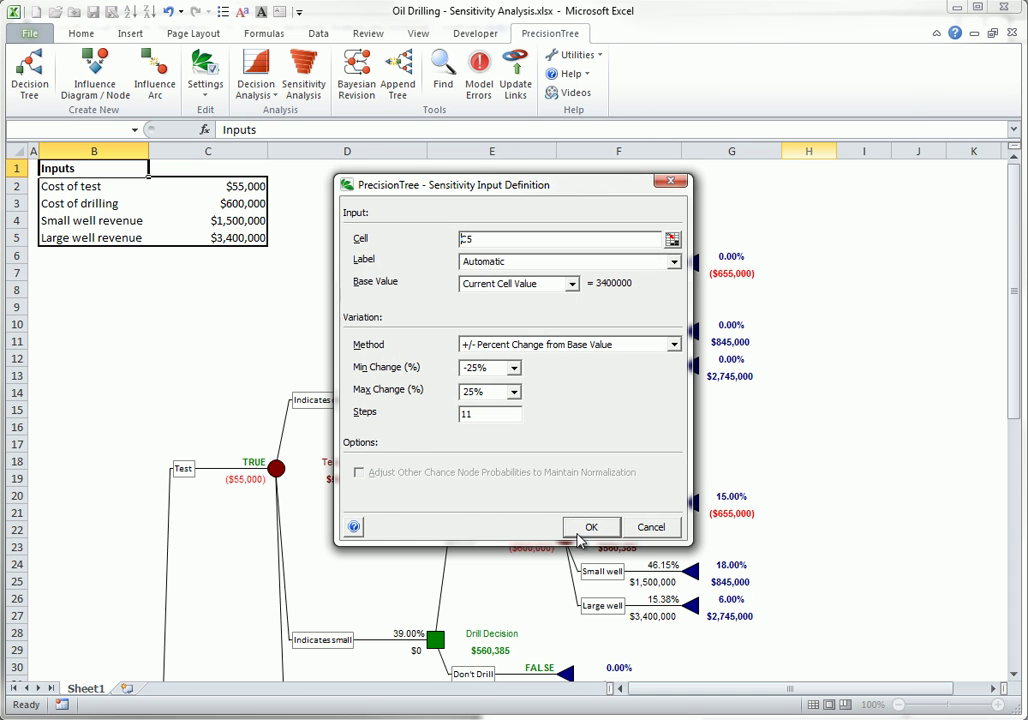
pyautogui.click(591, 527)
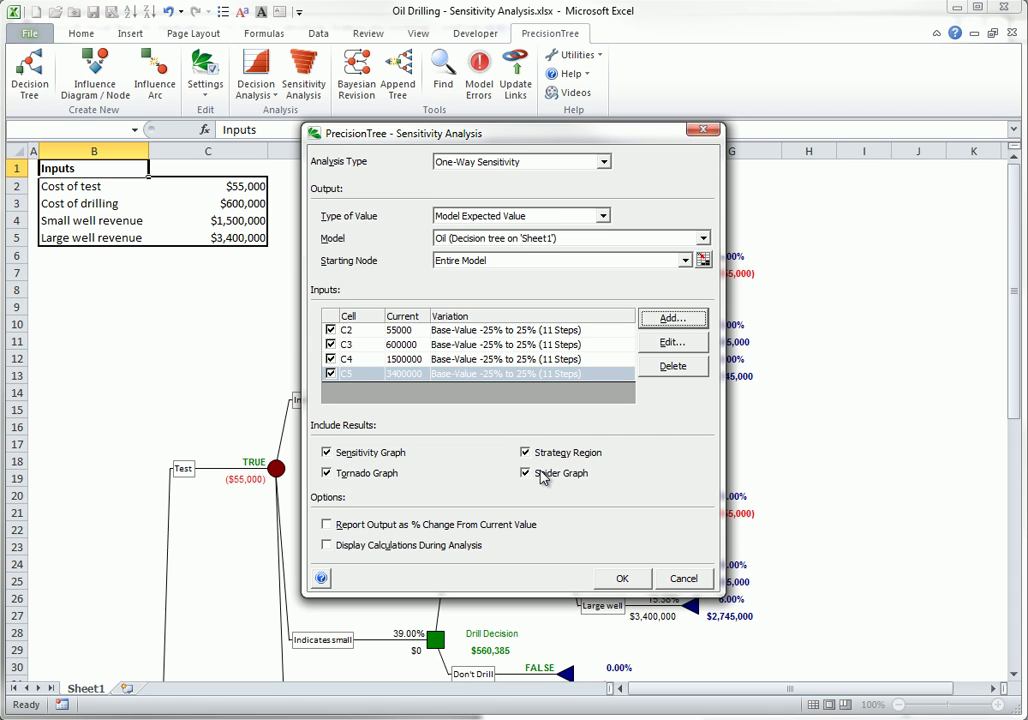
# Step: Toggle inputs C3, C4 and C5 off and back on, then run the one-way analysis
pyautogui.click(331, 344)
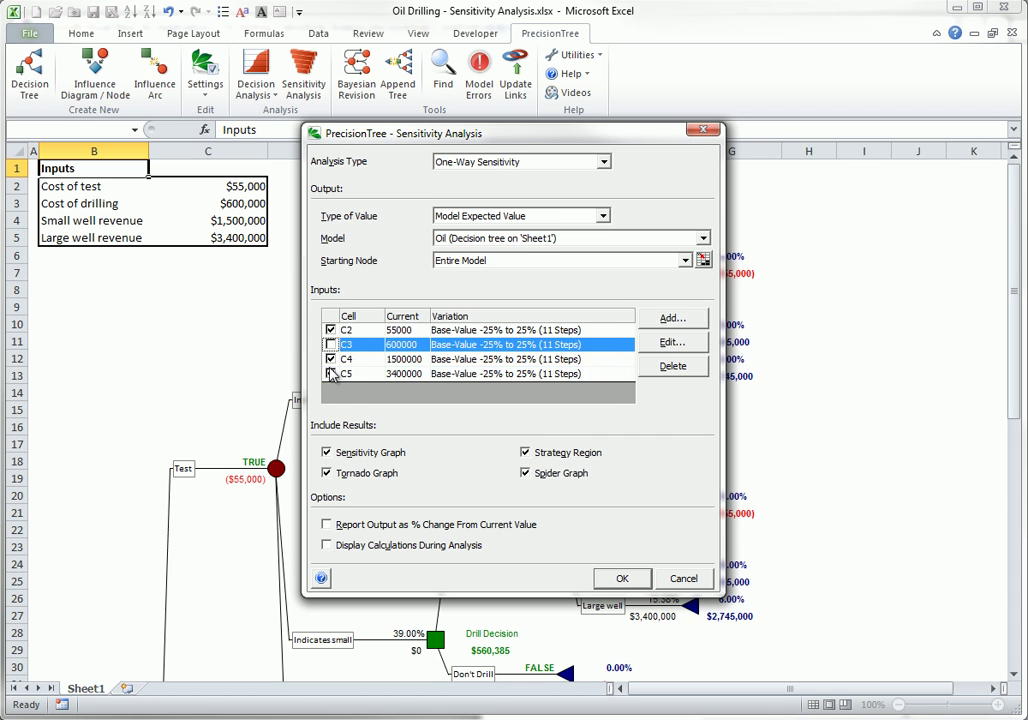
pyautogui.click(331, 359)
pyautogui.click(331, 373)
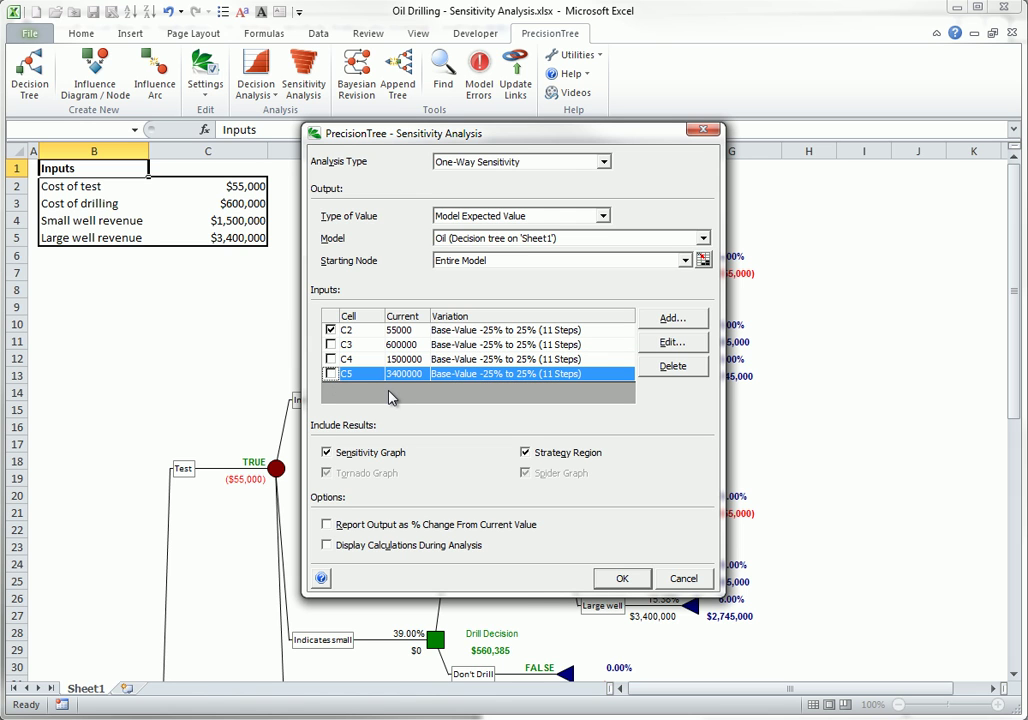
pyautogui.click(331, 373)
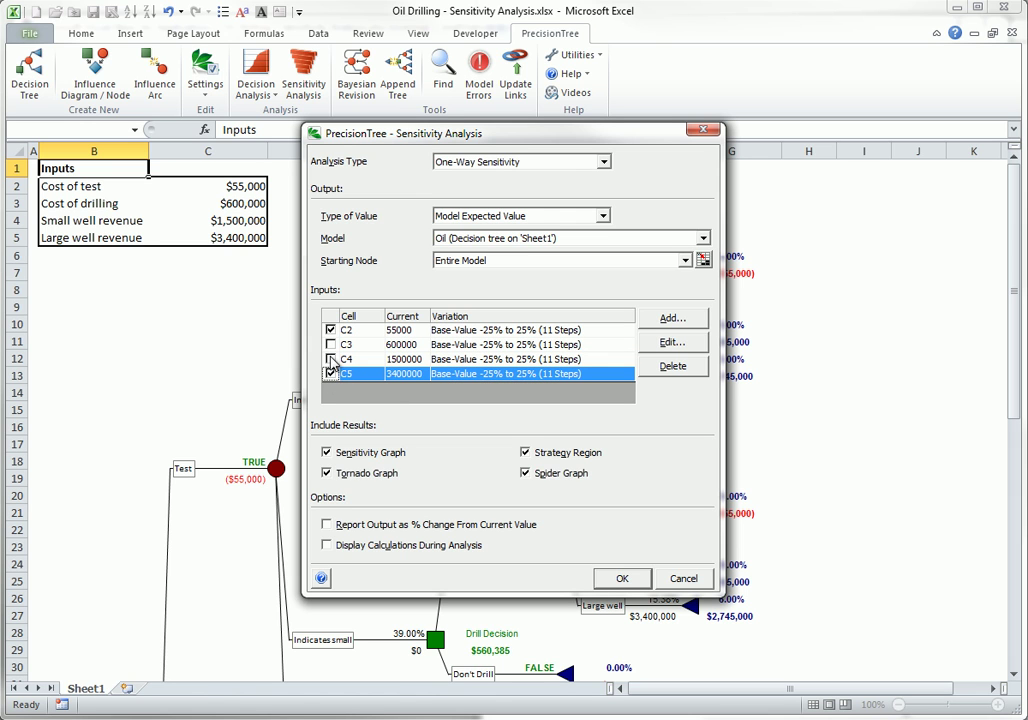
pyautogui.click(331, 359)
pyautogui.click(331, 344)
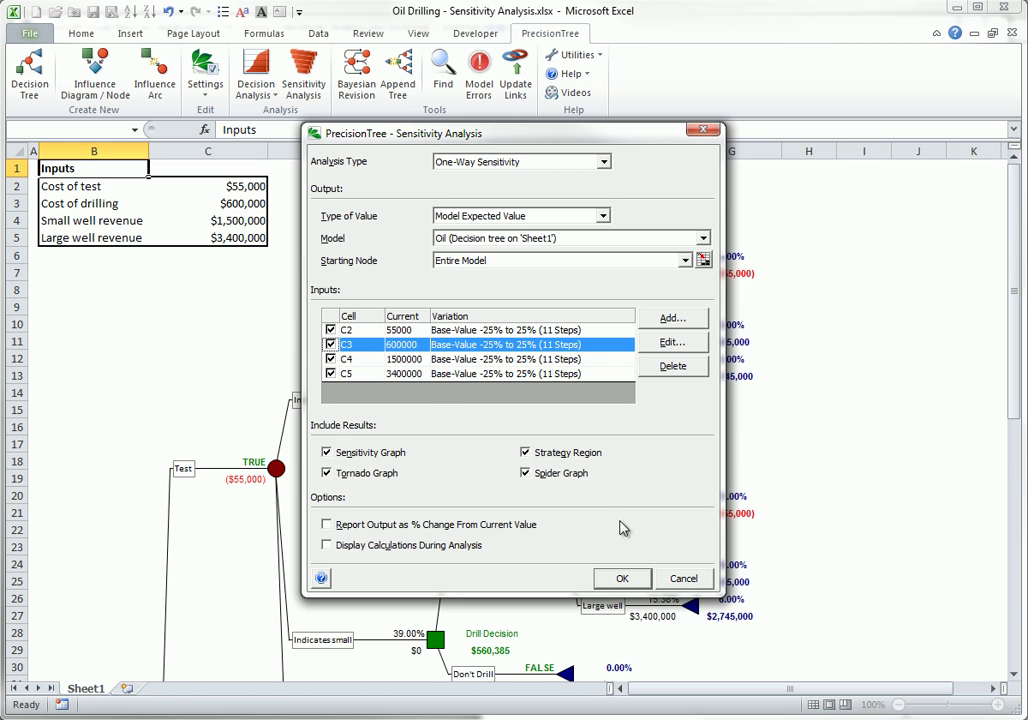
pyautogui.click(620, 578)
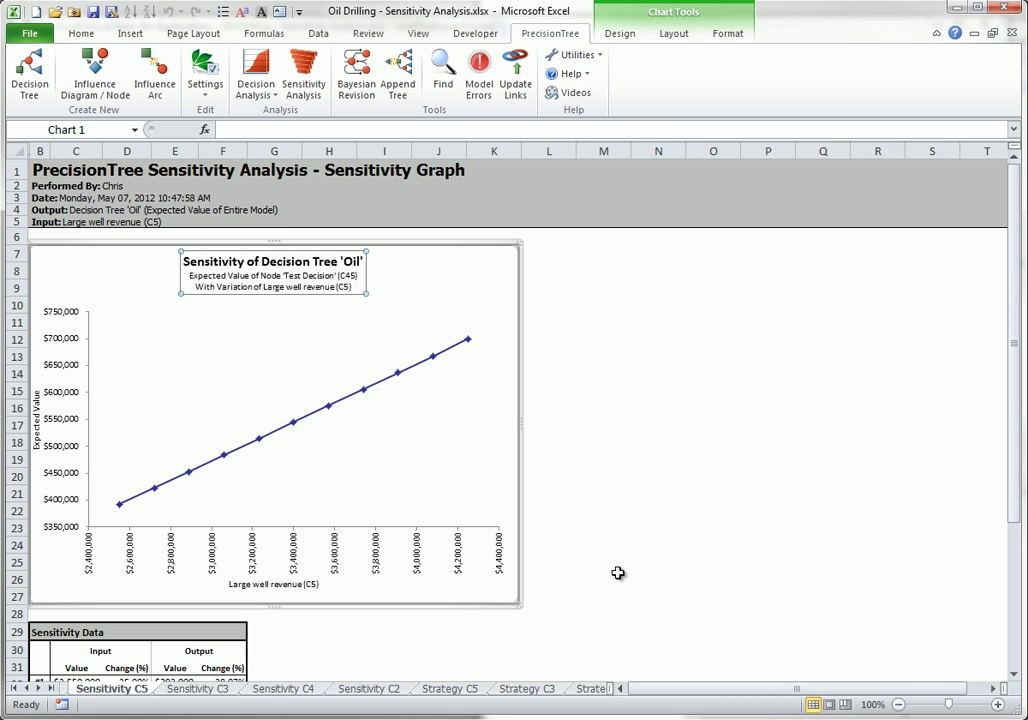
# Step: Browse the Sensitivity C3, C4 and C2 graphs, then return to Sensitivity C3
pyautogui.click(182, 692)
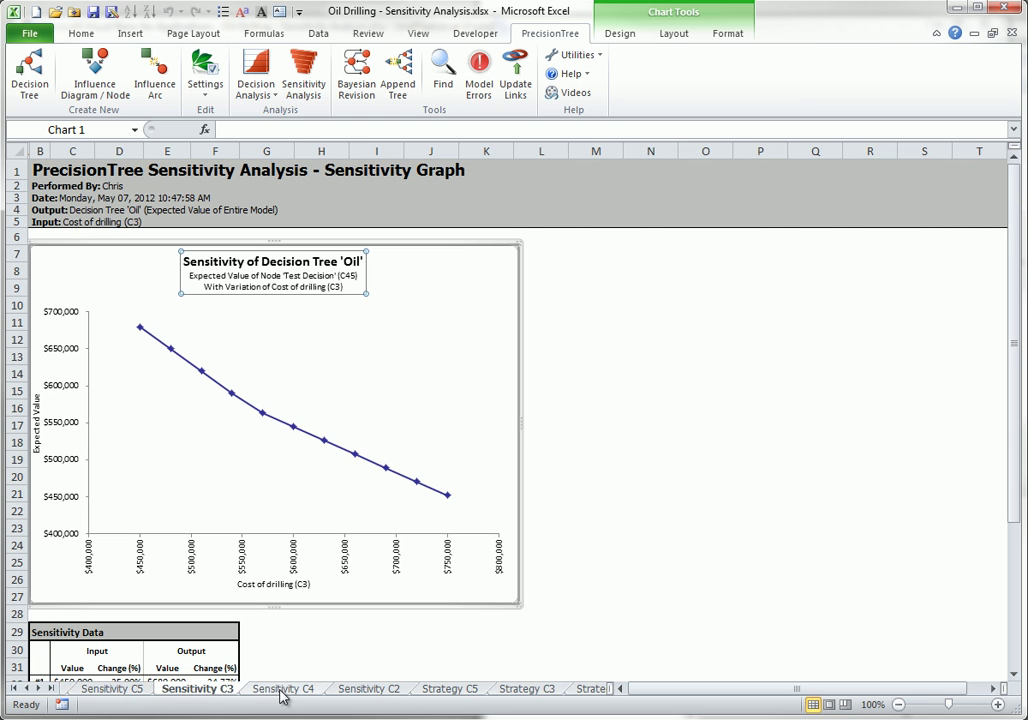
pyautogui.click(283, 693)
pyautogui.click(359, 692)
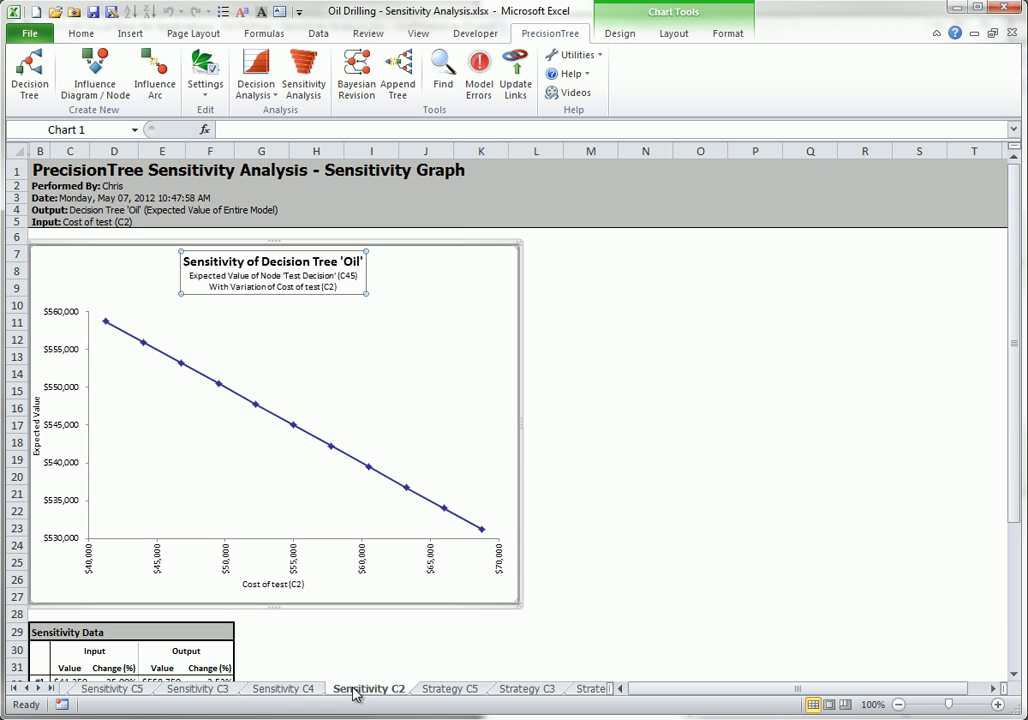
pyautogui.click(196, 692)
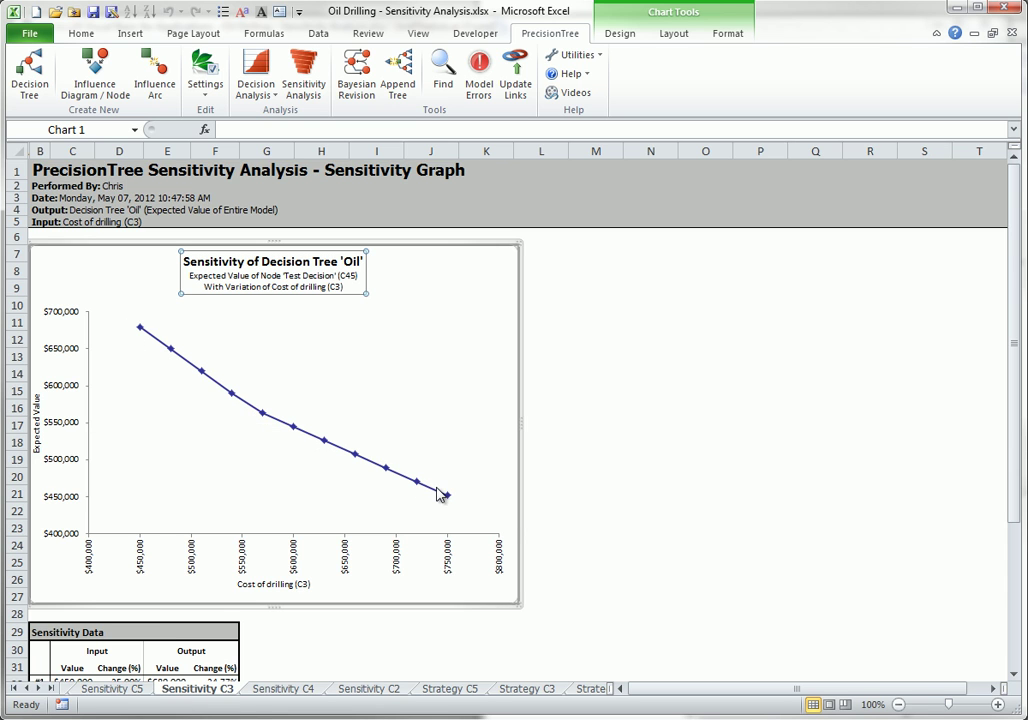
pyautogui.moveTo(437, 493)
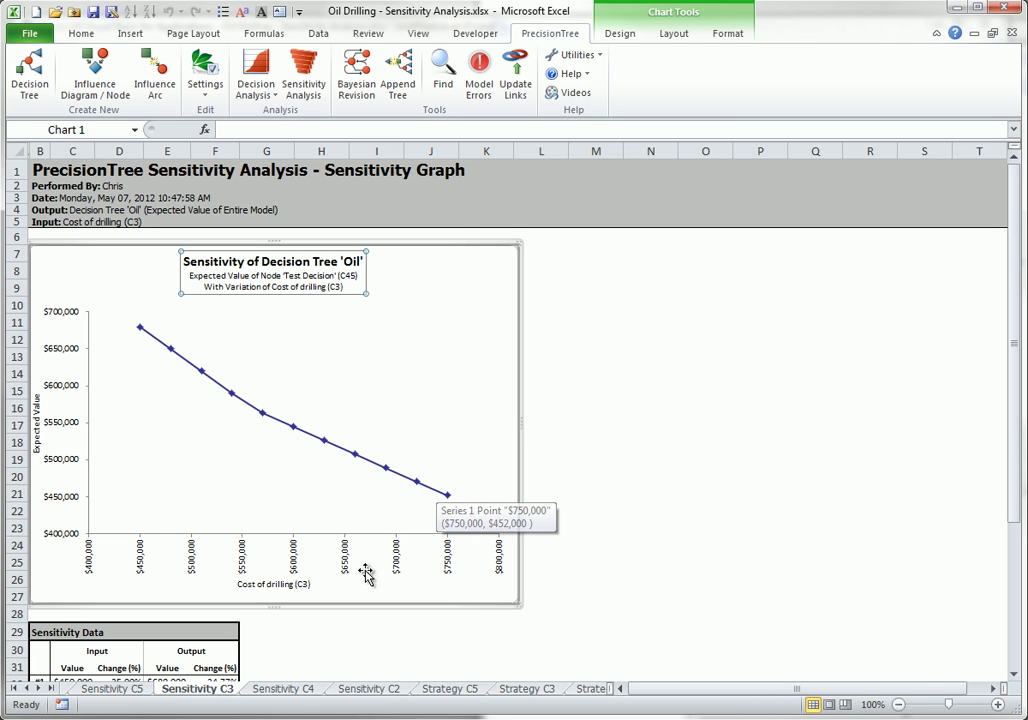
# Step: Flip through the strategy region sheets and settle on Strategy C3 to read the Test line values
pyautogui.click(447, 694)
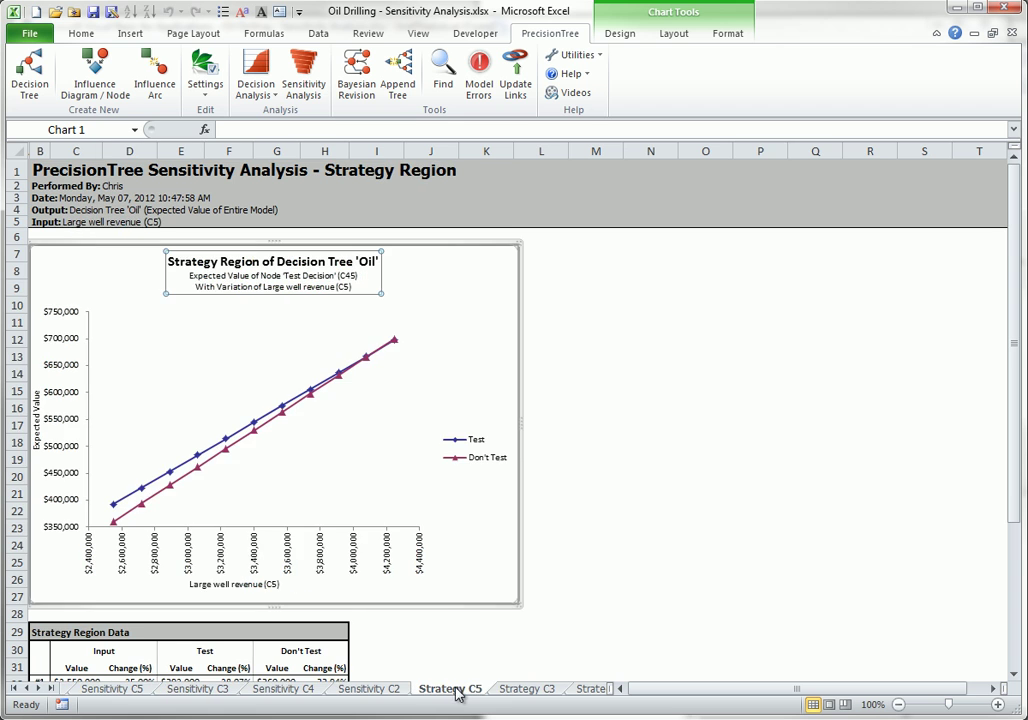
pyautogui.click(510, 694)
pyautogui.click(578, 694)
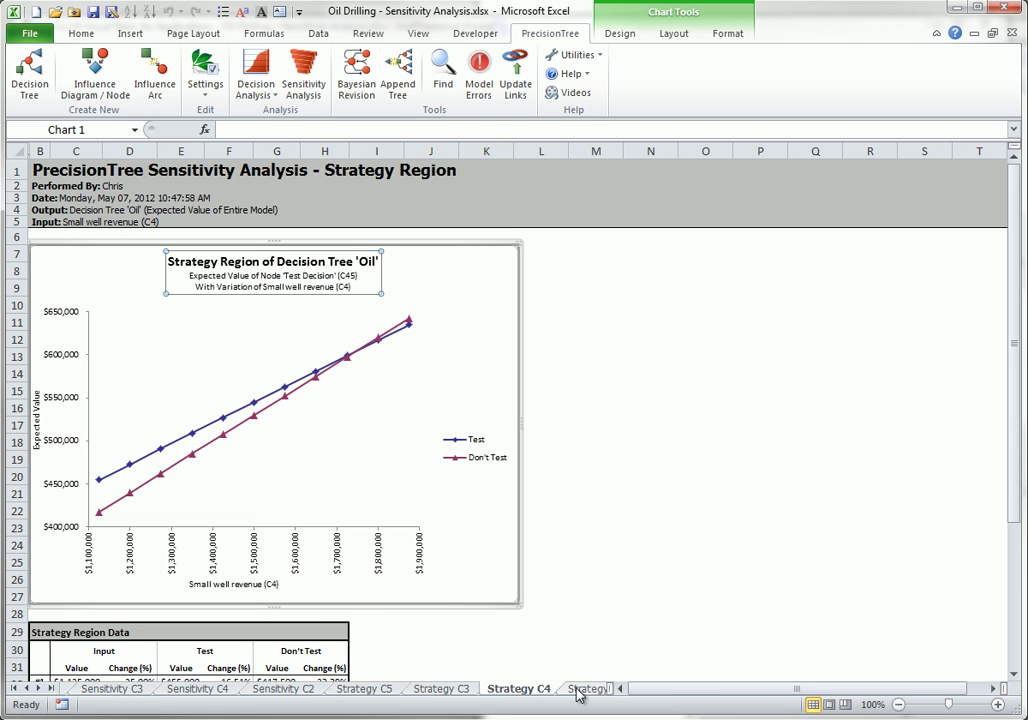
pyautogui.click(587, 694)
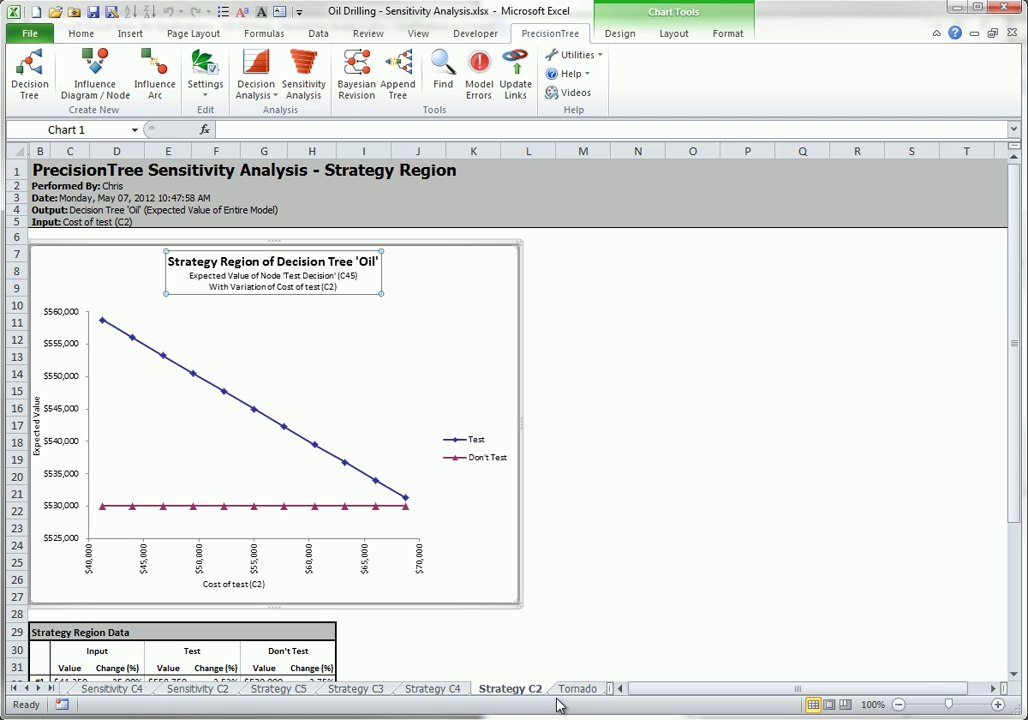
pyautogui.click(348, 689)
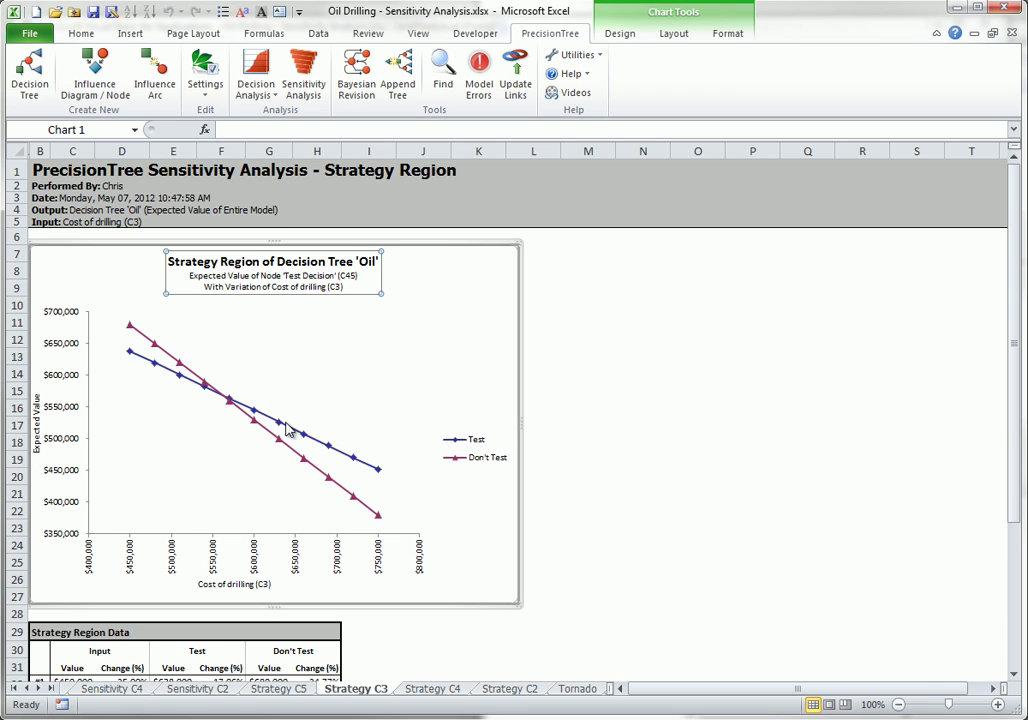
pyautogui.moveTo(380, 474)
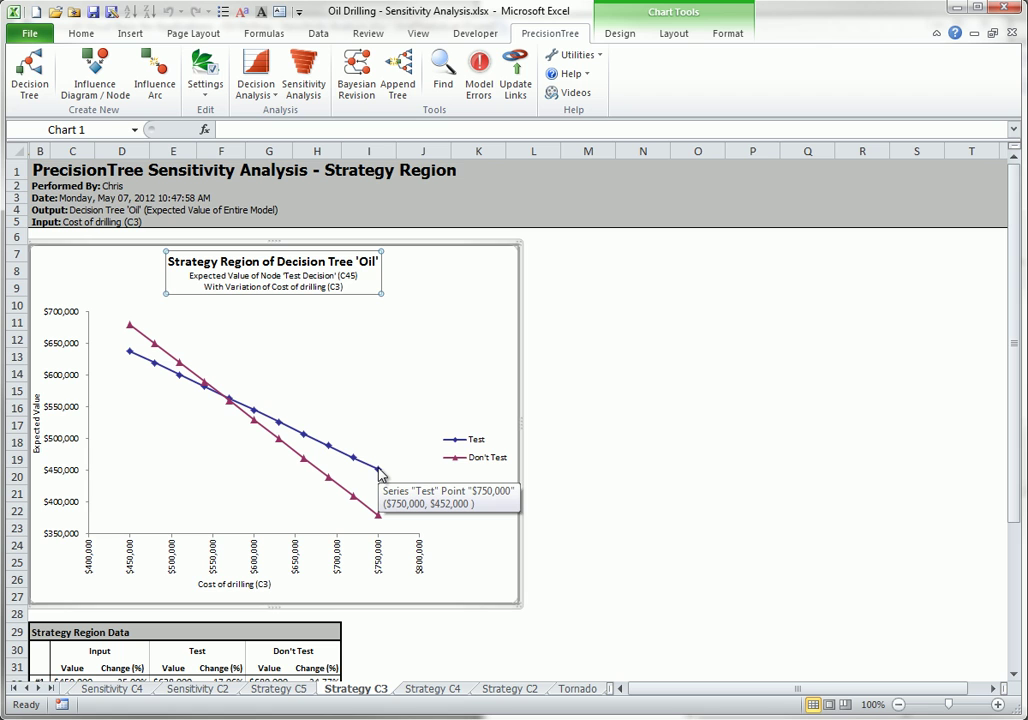
# Step: Show the Tornado sheet and inspect the input impact bars
pyautogui.click(583, 689)
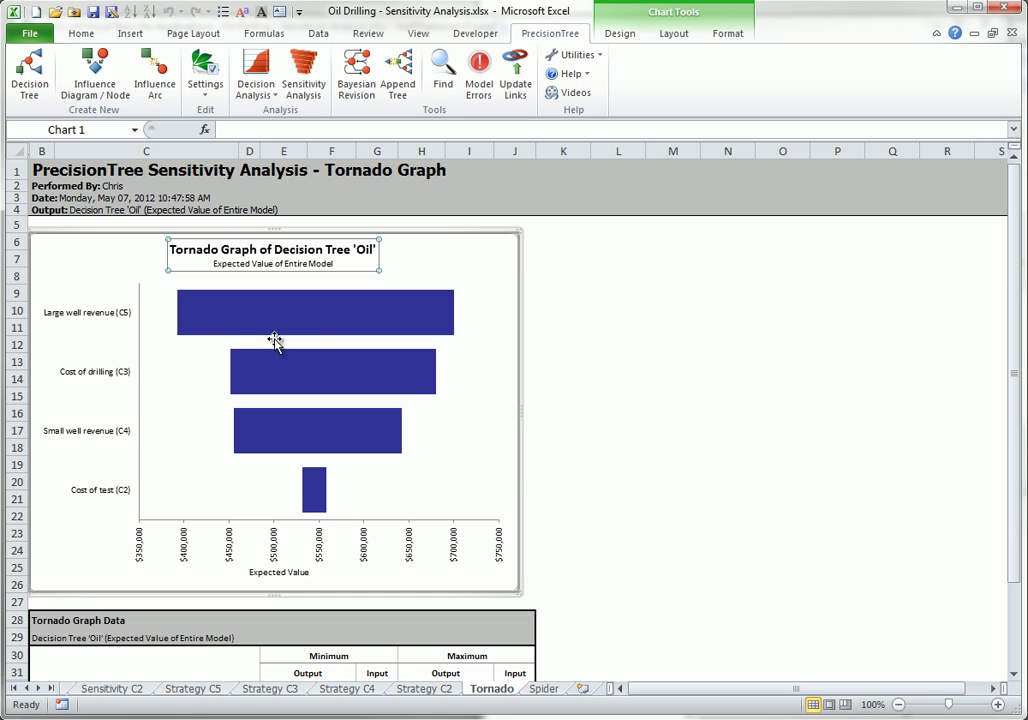
pyautogui.moveTo(337, 322)
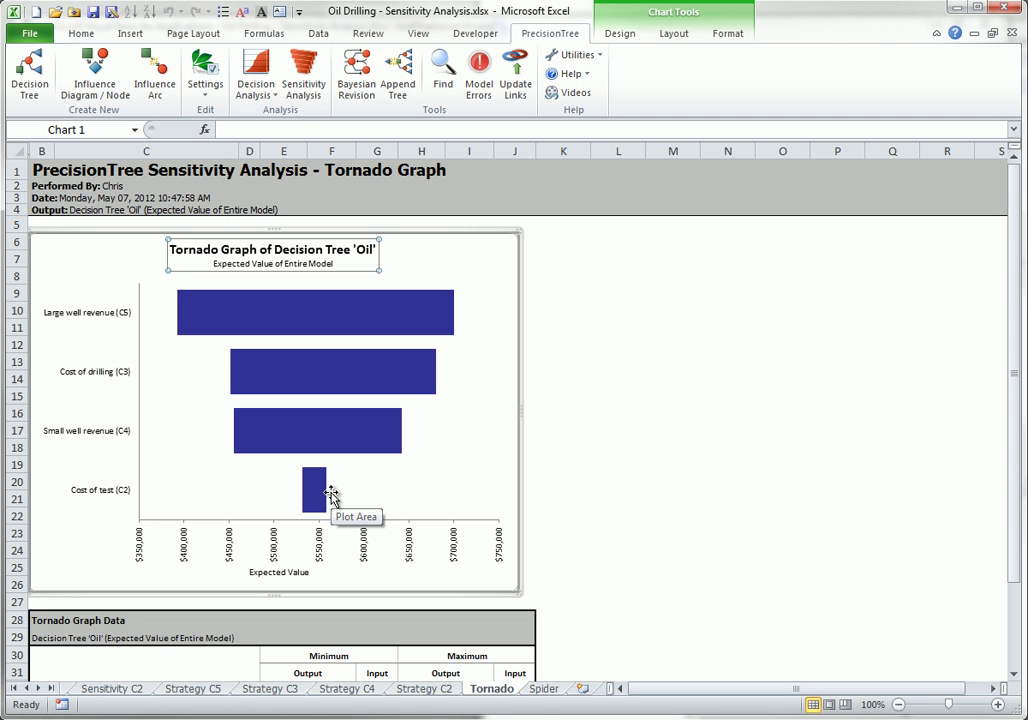
# Step: Show the Spider graph sheet and deselect its chart title
pyautogui.click(543, 689)
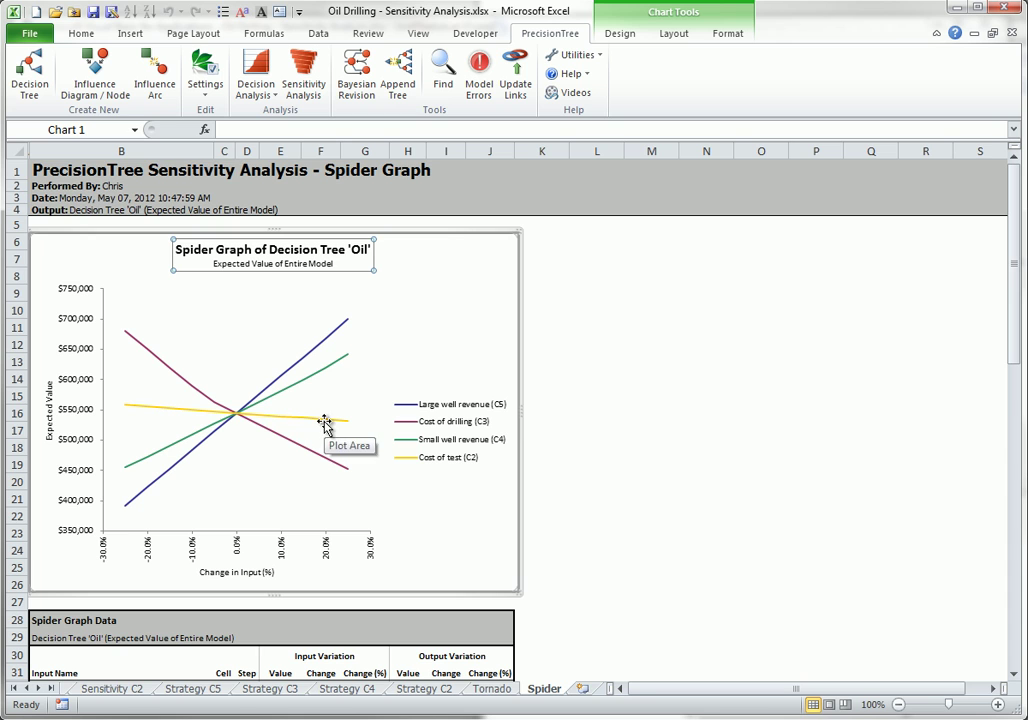
pyautogui.press('Escape')
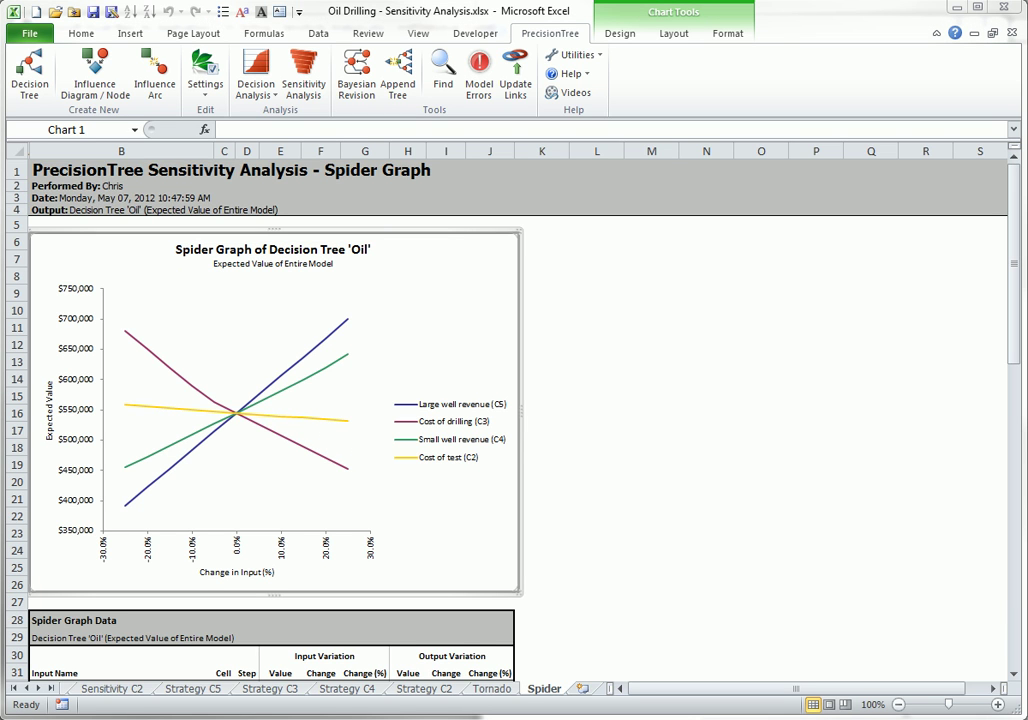
# Step: Run a two-way sensitivity with cost of drilling (C3) as X and large well revenue (C5) as Y
pyautogui.click(303, 68)
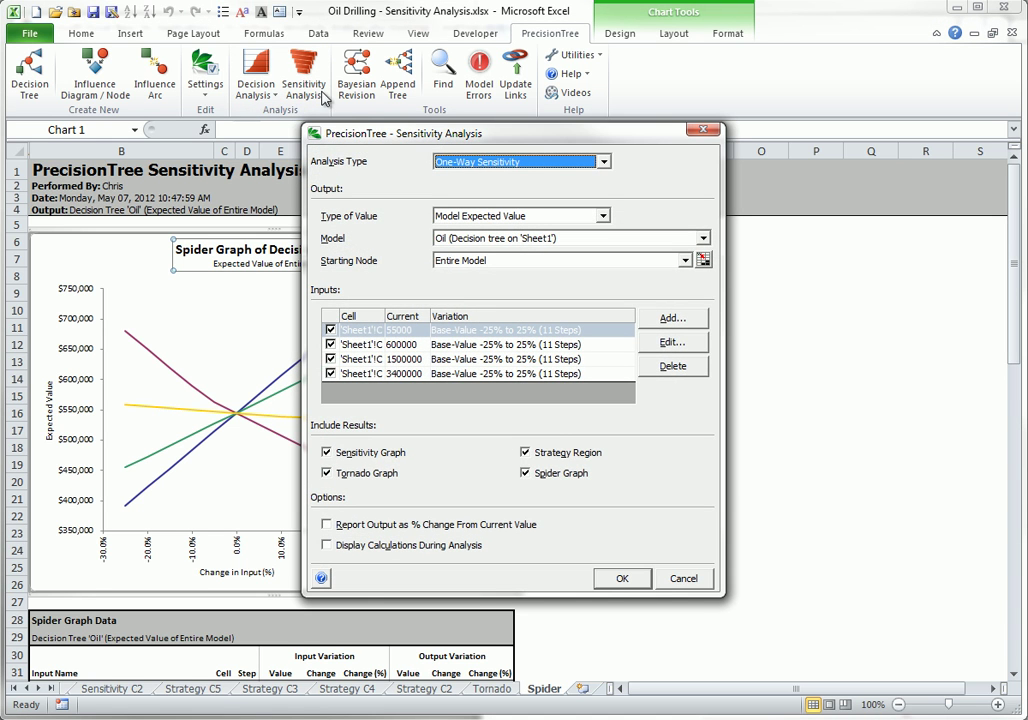
pyautogui.click(604, 163)
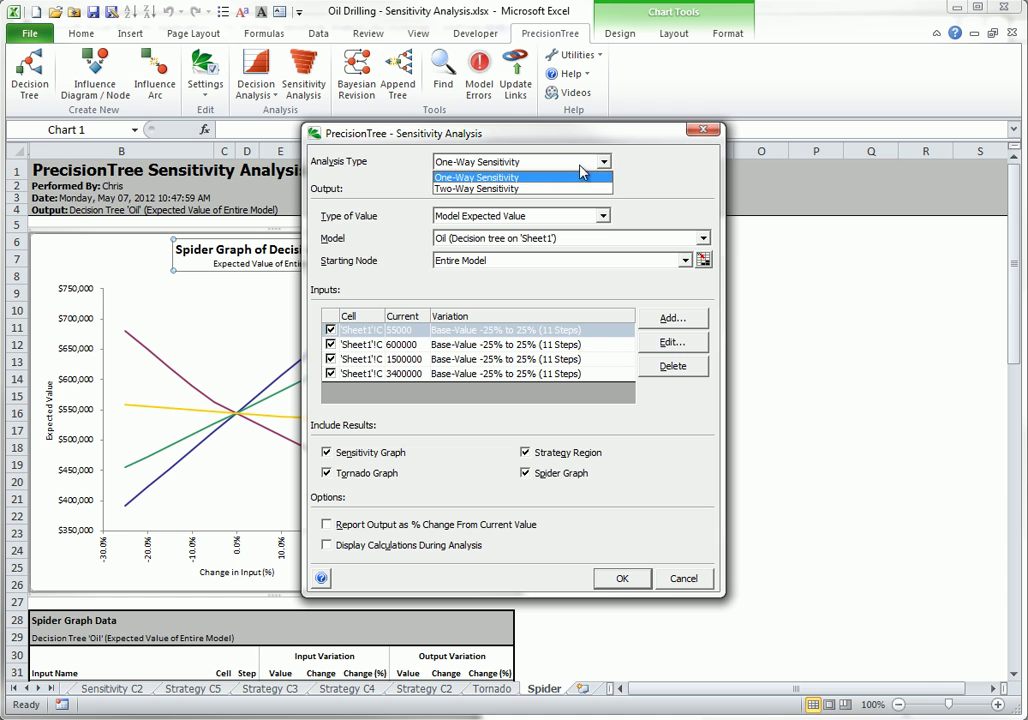
pyautogui.click(503, 187)
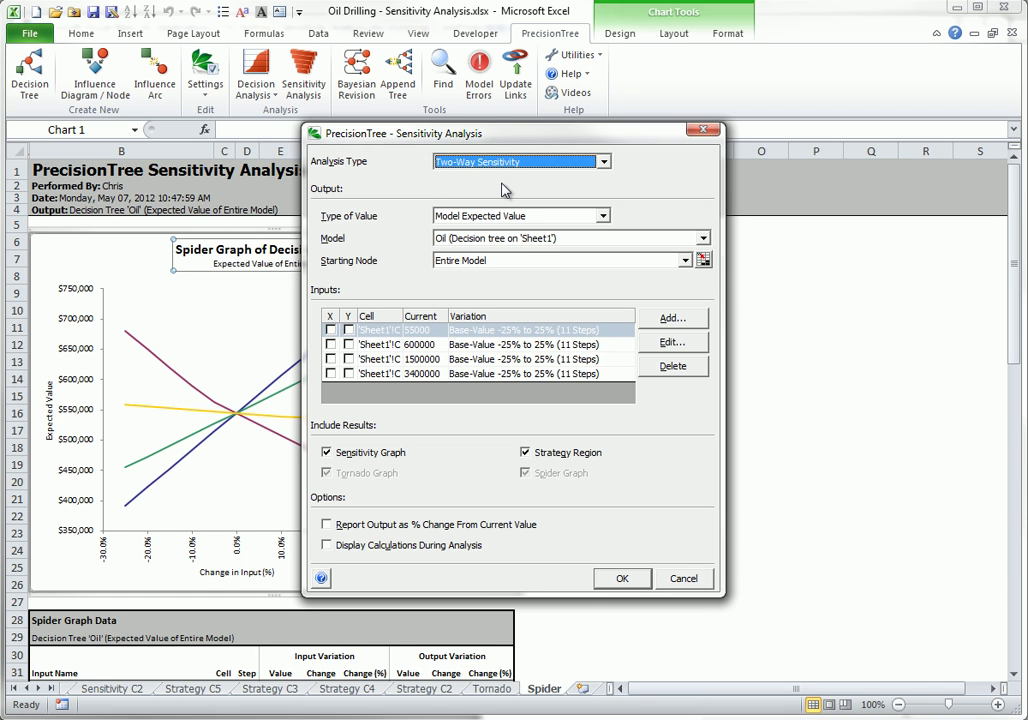
pyautogui.click(331, 345)
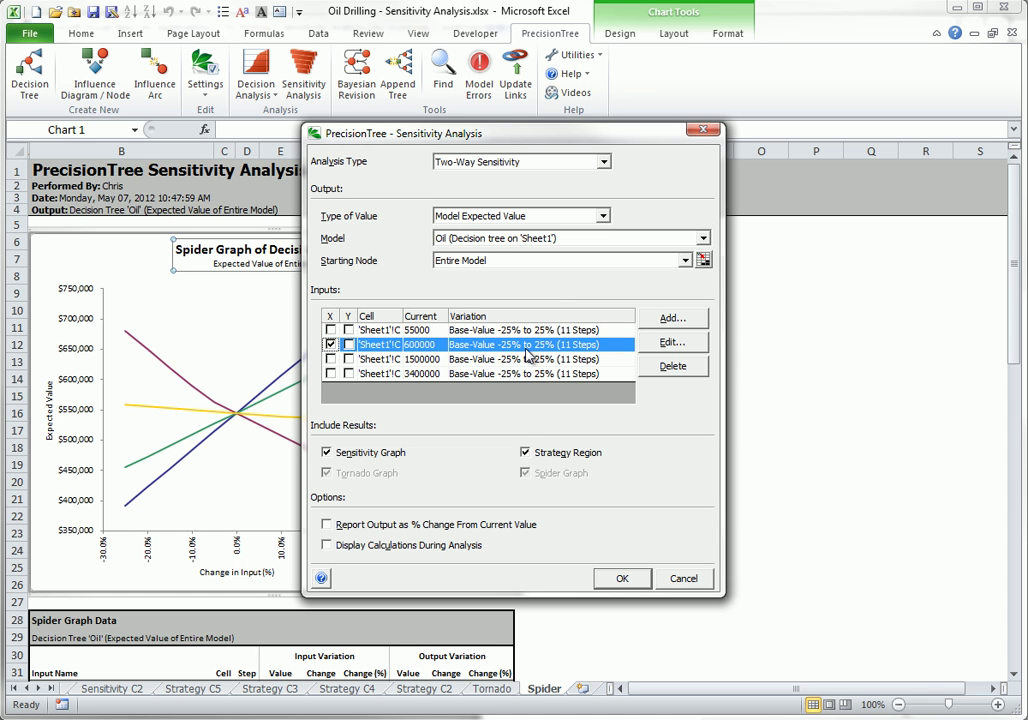
pyautogui.click(348, 374)
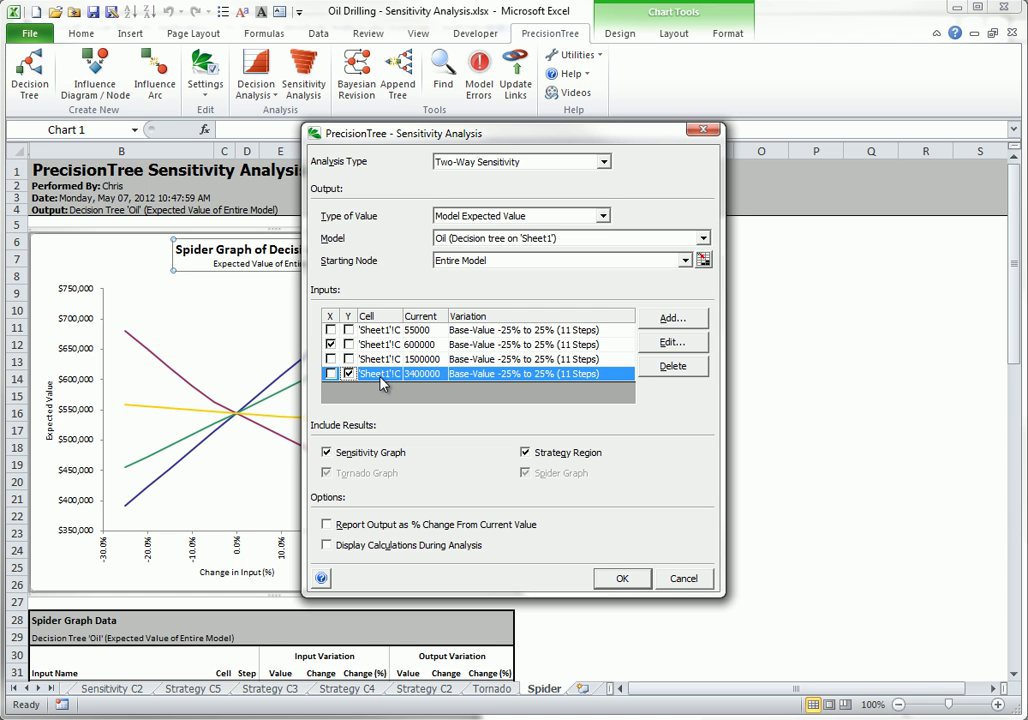
pyautogui.click(621, 581)
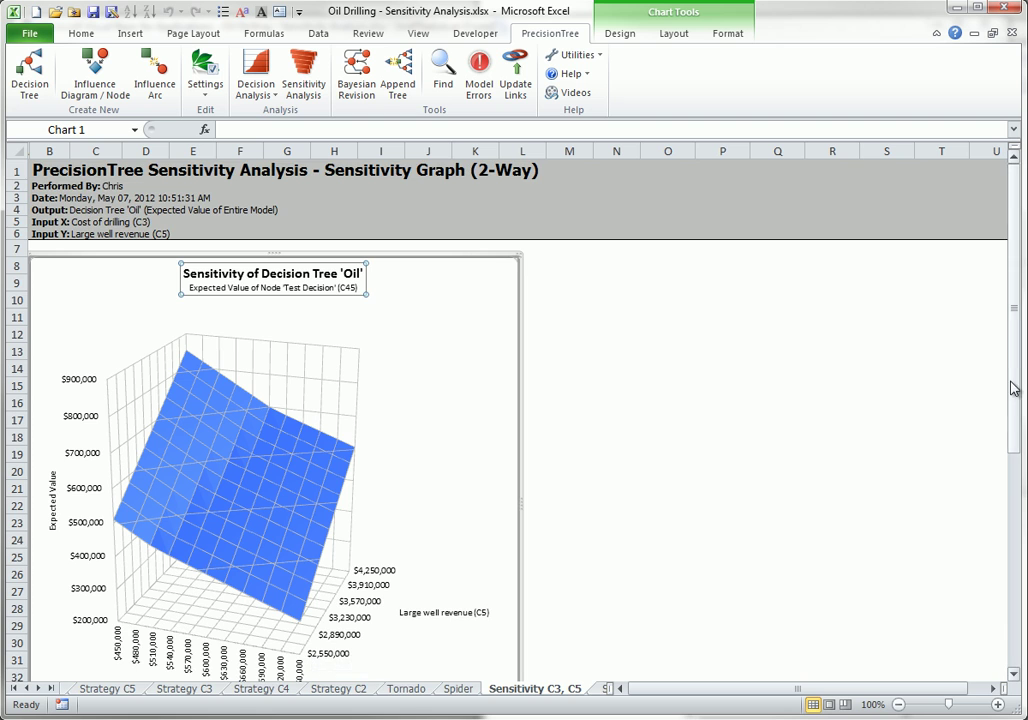
pyautogui.moveTo(1012, 390); pyautogui.dragTo(1017, 424)
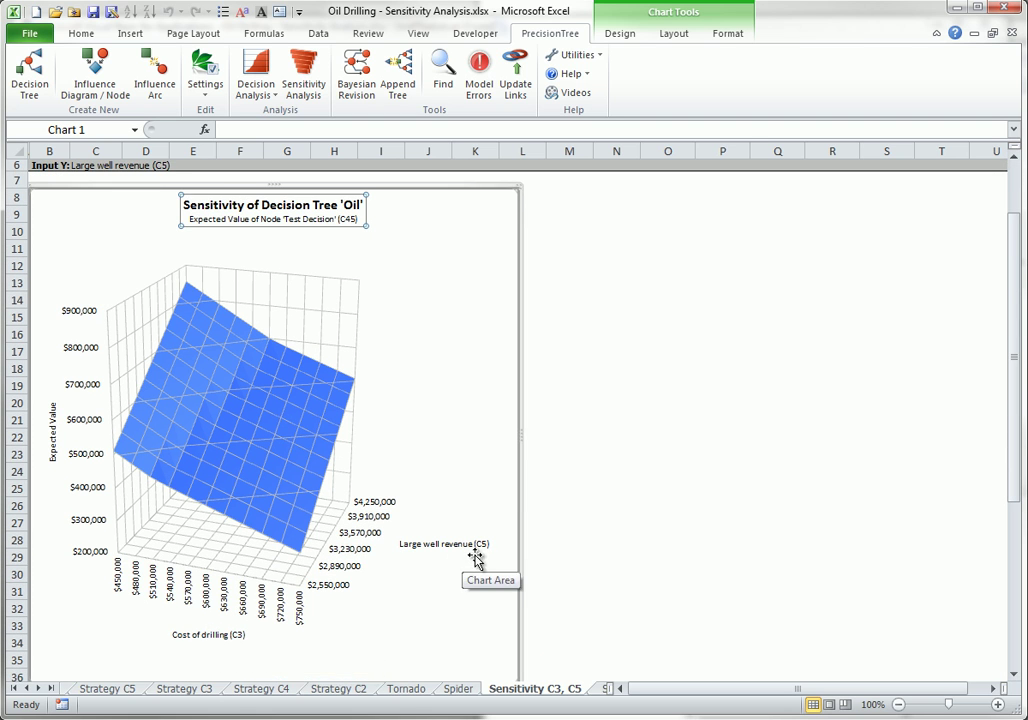
# Step: Show the Strategy Region C3, C5 sheet and scroll down to its chart
pyautogui.click(607, 689)
pyautogui.scroll(-2, 980, 467)
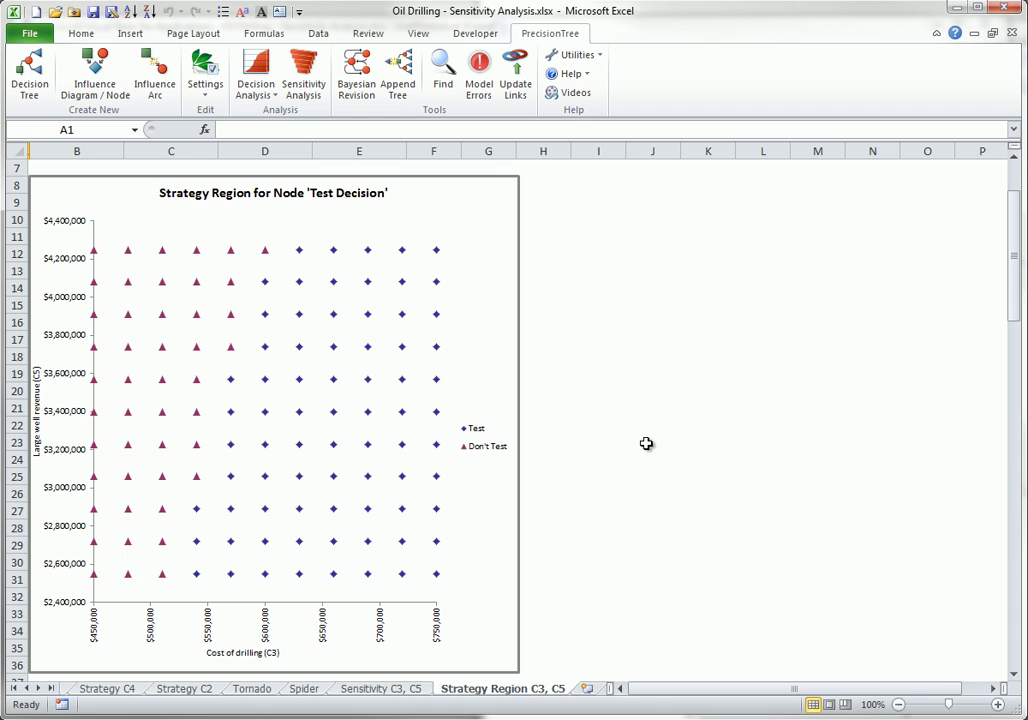
# Step: Go back to the Sheet1 decision tree and select the Drill Decision node in cell E29
pyautogui.click(14, 688)
pyautogui.click(95, 692)
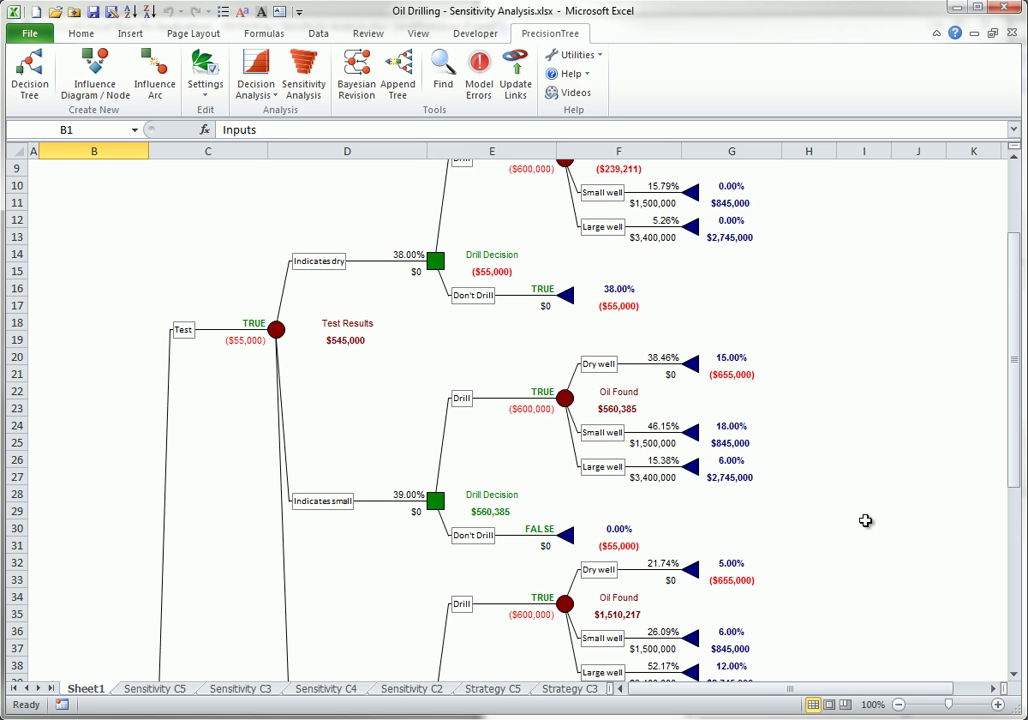
pyautogui.click(486, 511)
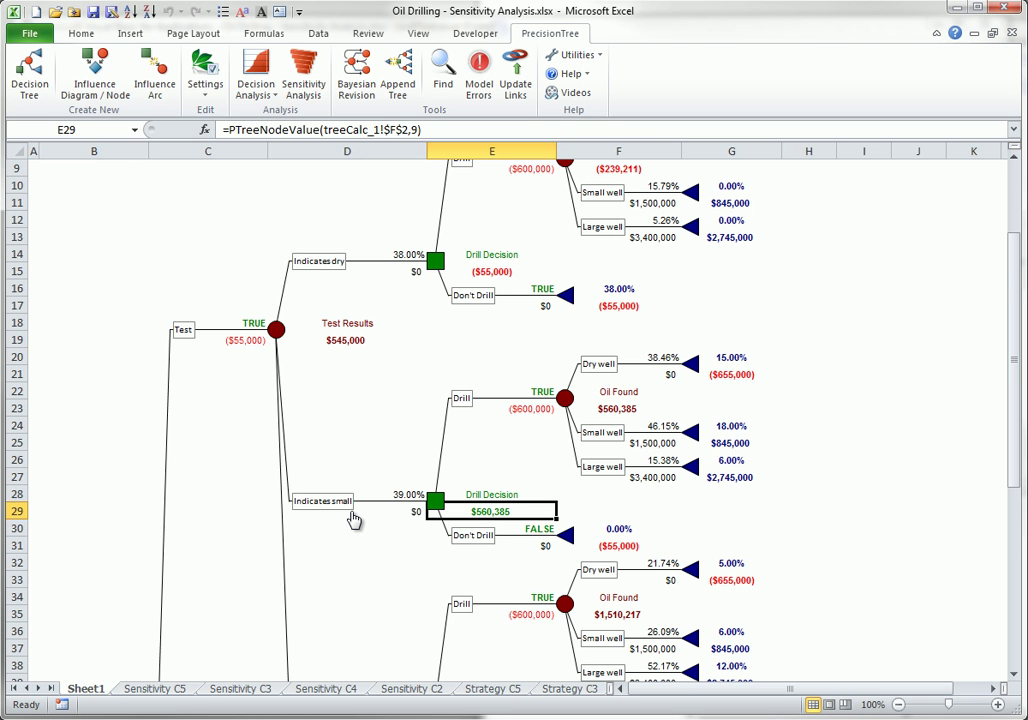
# Step: Run a one-way sensitivity from Drill Decision (E29) on C3, C4 and C5, leaving out C2 cost of test
pyautogui.click(305, 65)
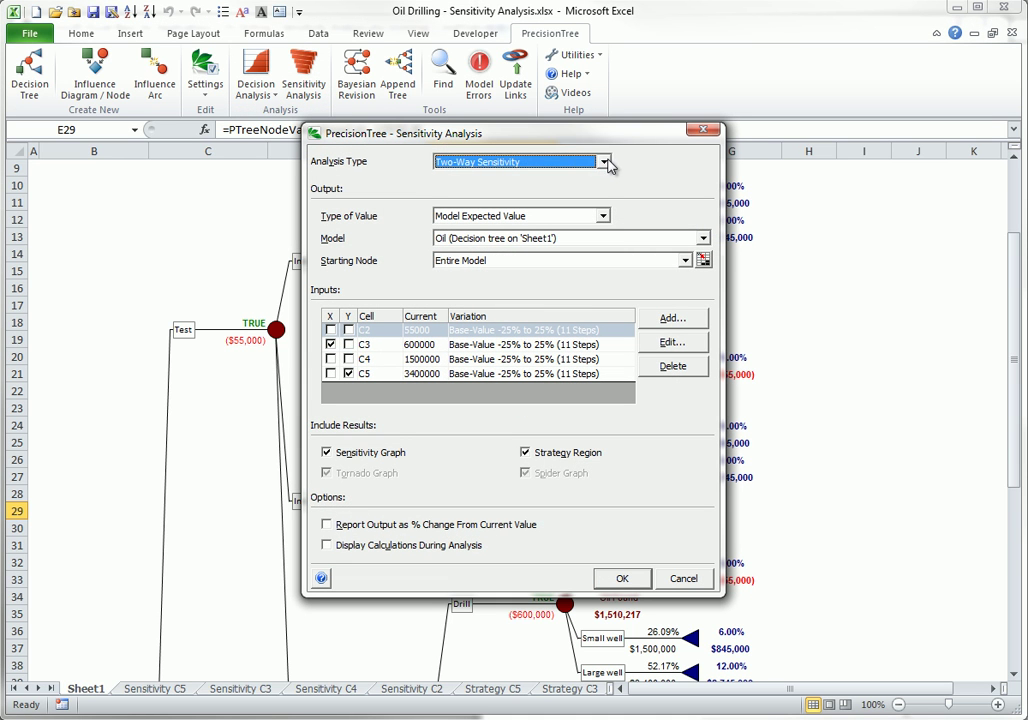
pyautogui.click(604, 162)
pyautogui.click(476, 177)
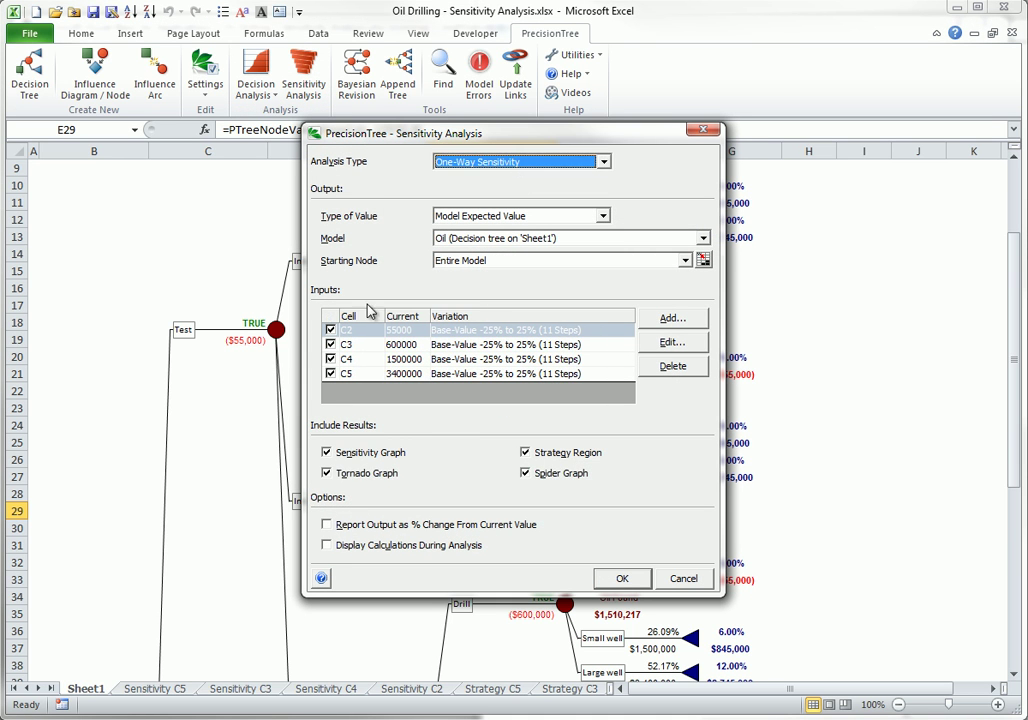
pyautogui.click(330, 331)
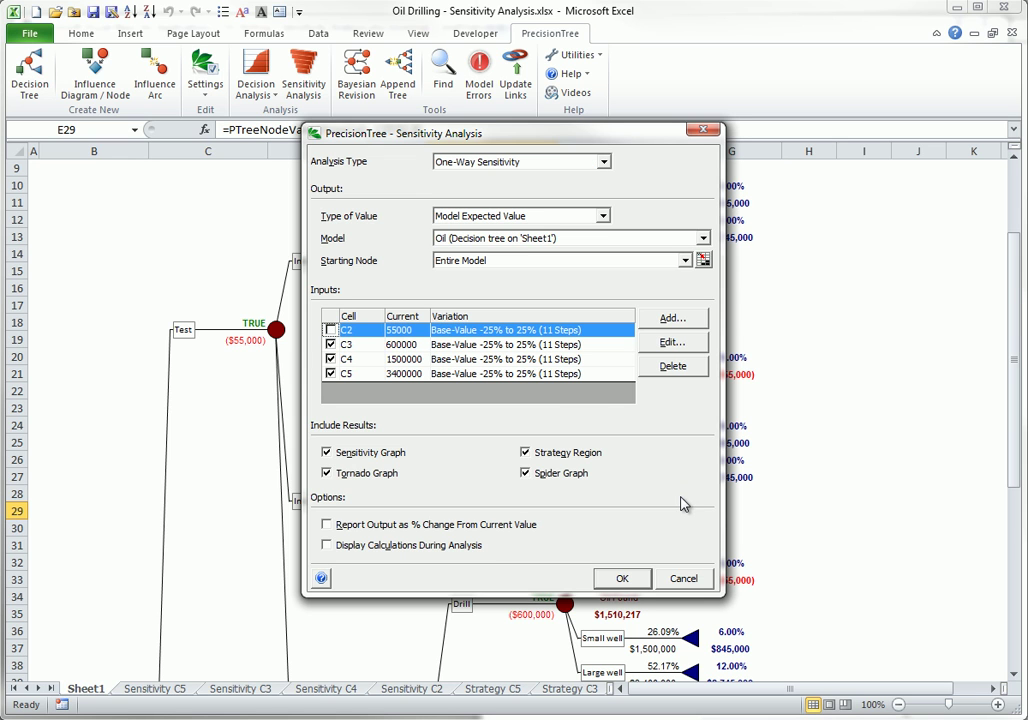
pyautogui.click(685, 260)
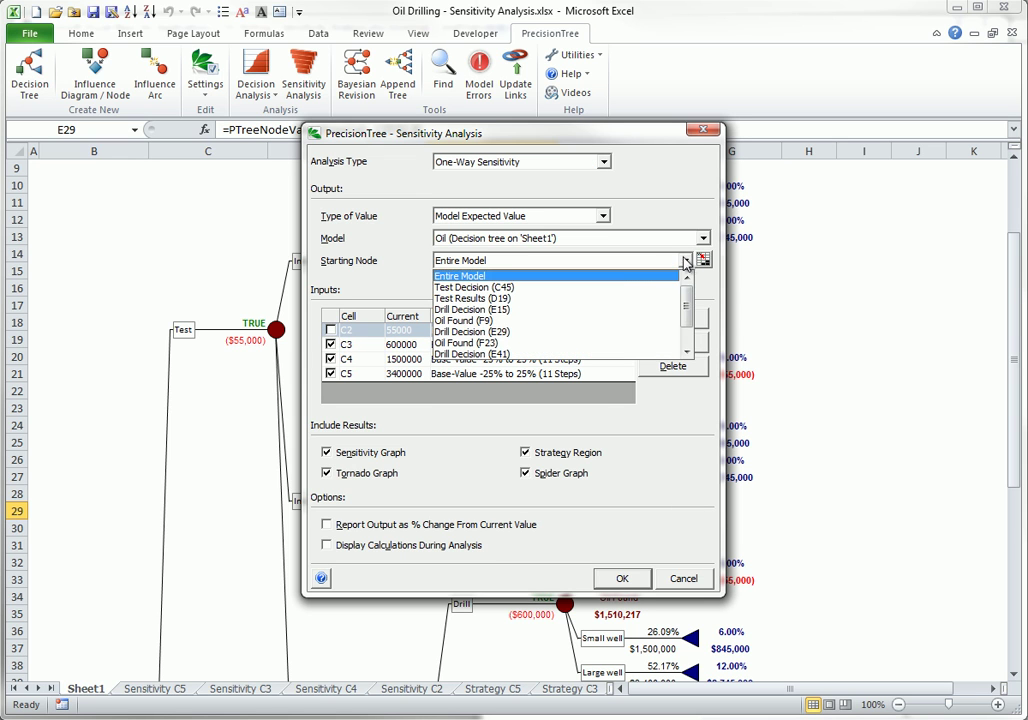
pyautogui.click(497, 332)
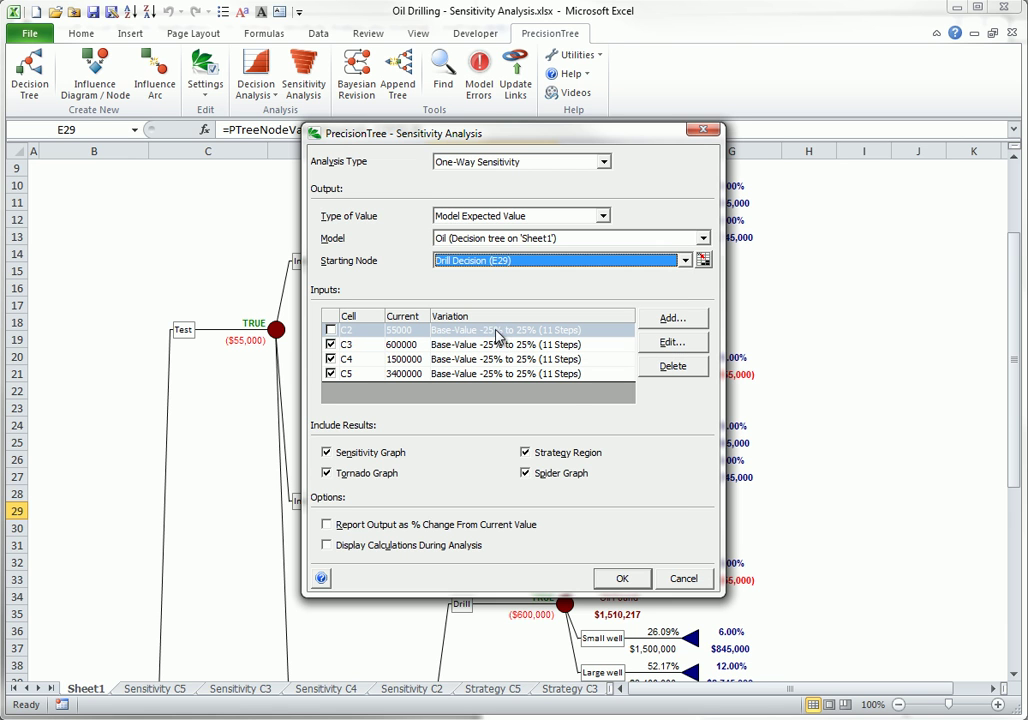
pyautogui.click(620, 578)
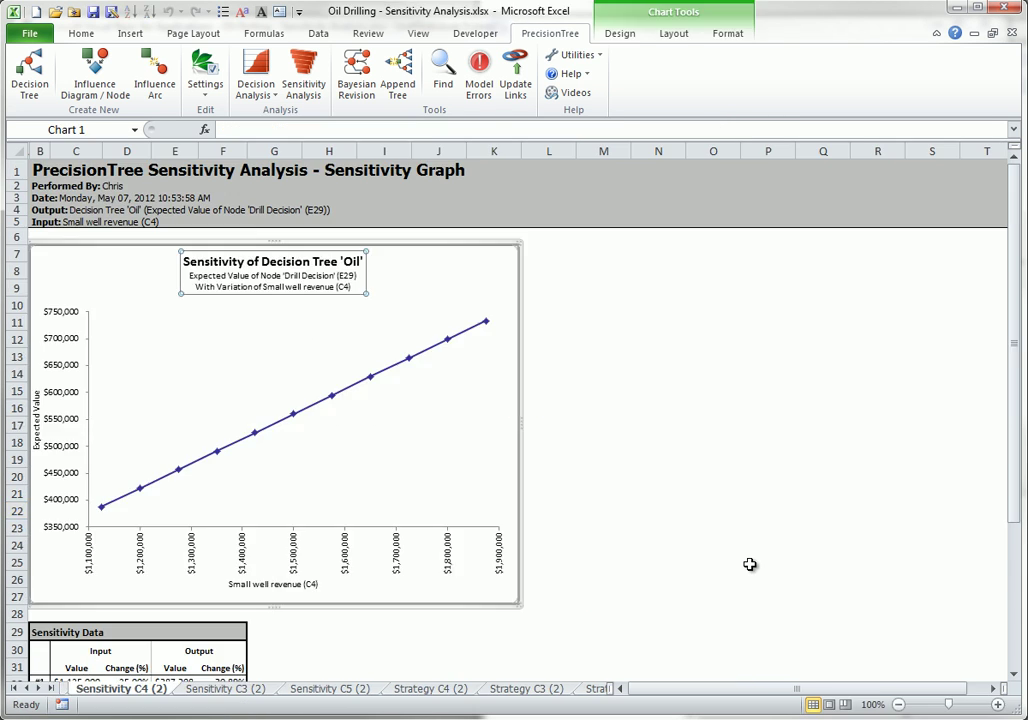
# Step: Compare the Strategy C4 (2), C3 (2) and C5 (2) region charts, finishing on Strategy C5 (2)
pyautogui.press('Escape')
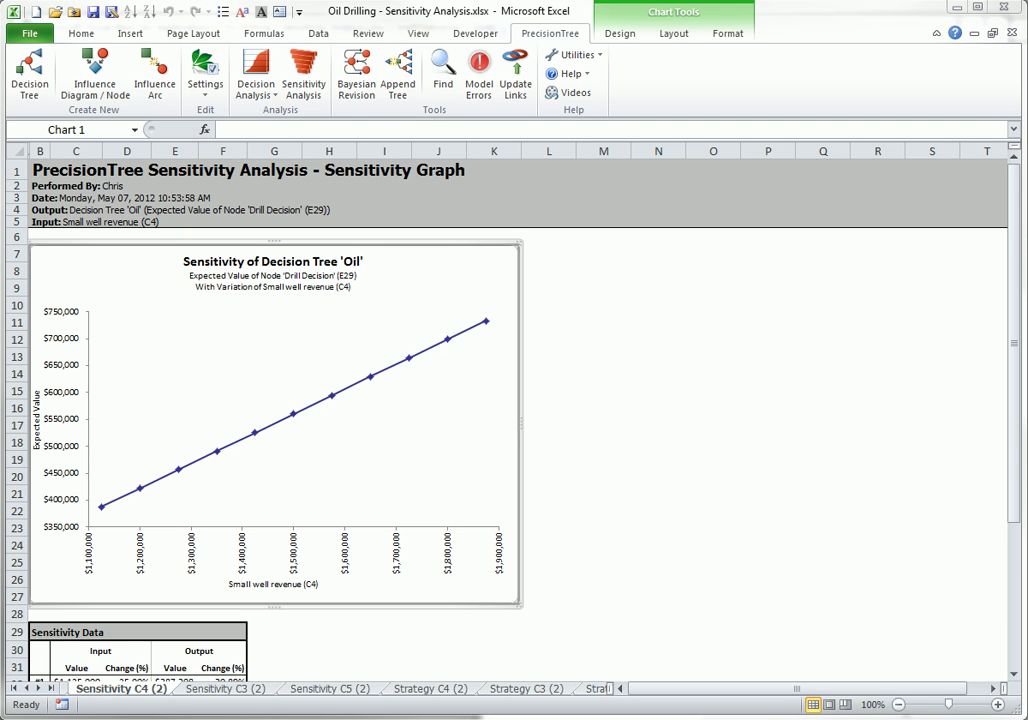
pyautogui.click(429, 689)
pyautogui.click(517, 693)
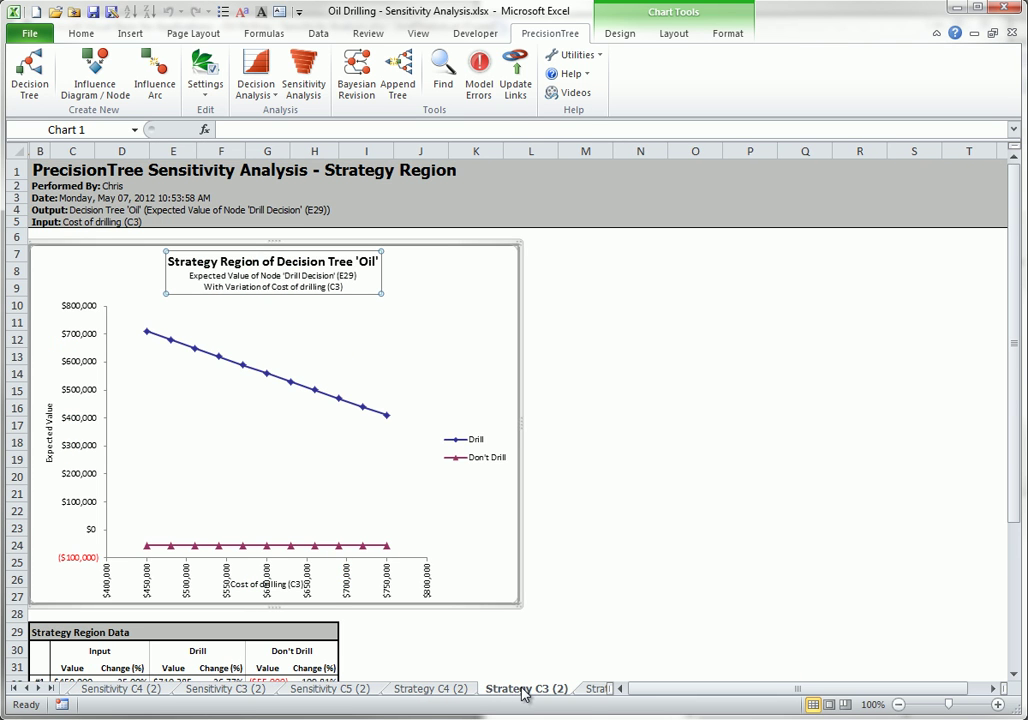
pyautogui.click(595, 690)
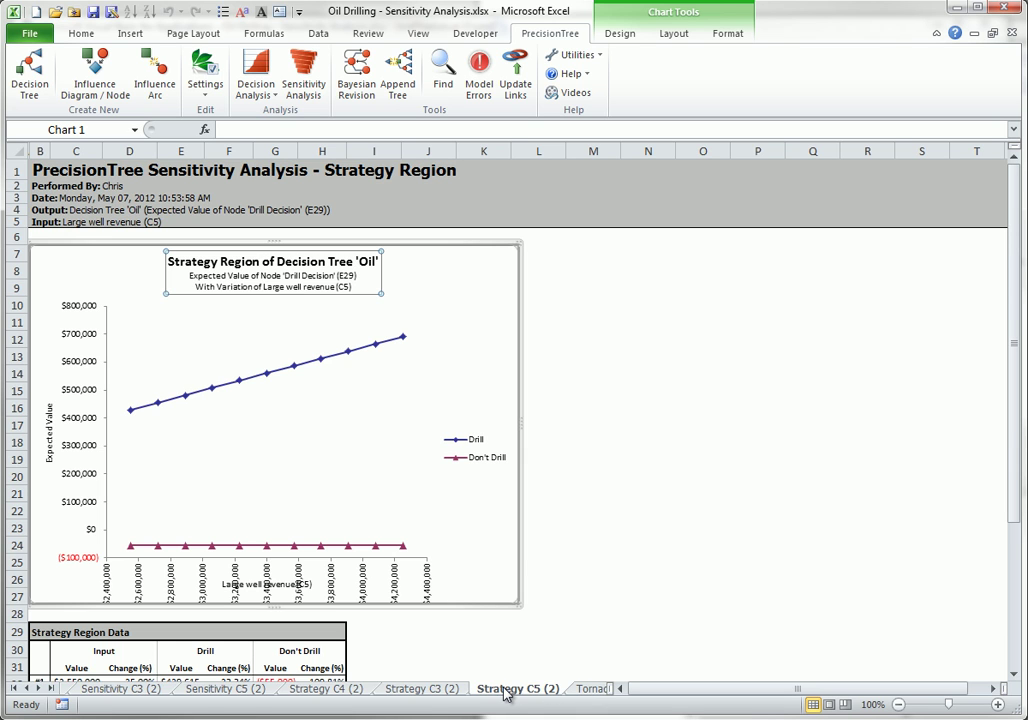
pyautogui.click(440, 692)
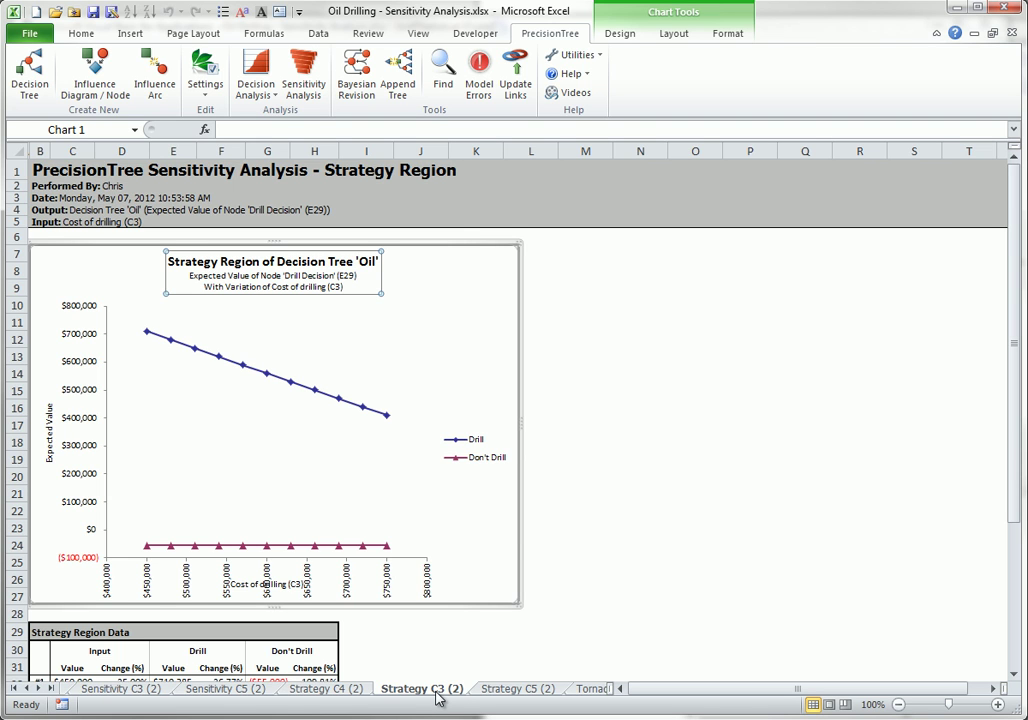
pyautogui.click(356, 692)
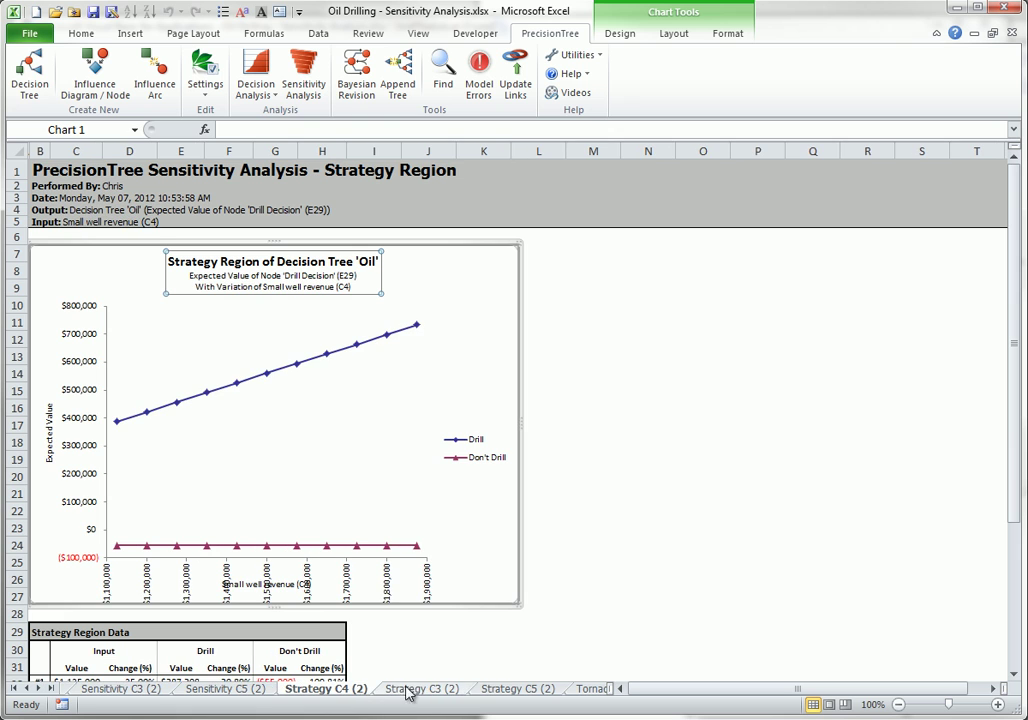
pyautogui.click(516, 690)
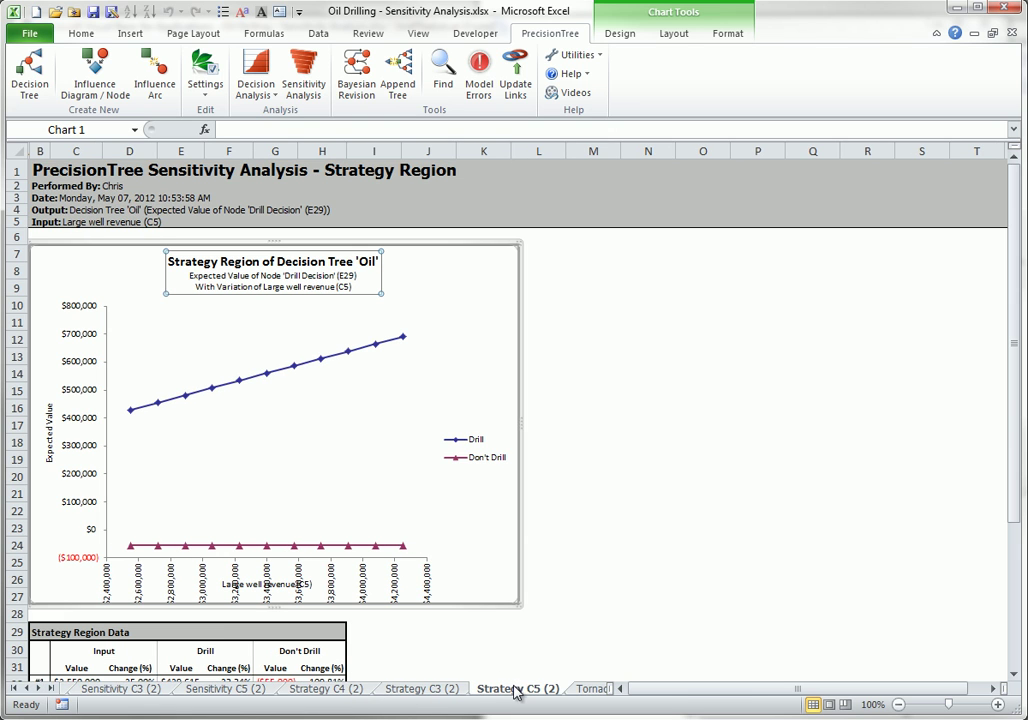